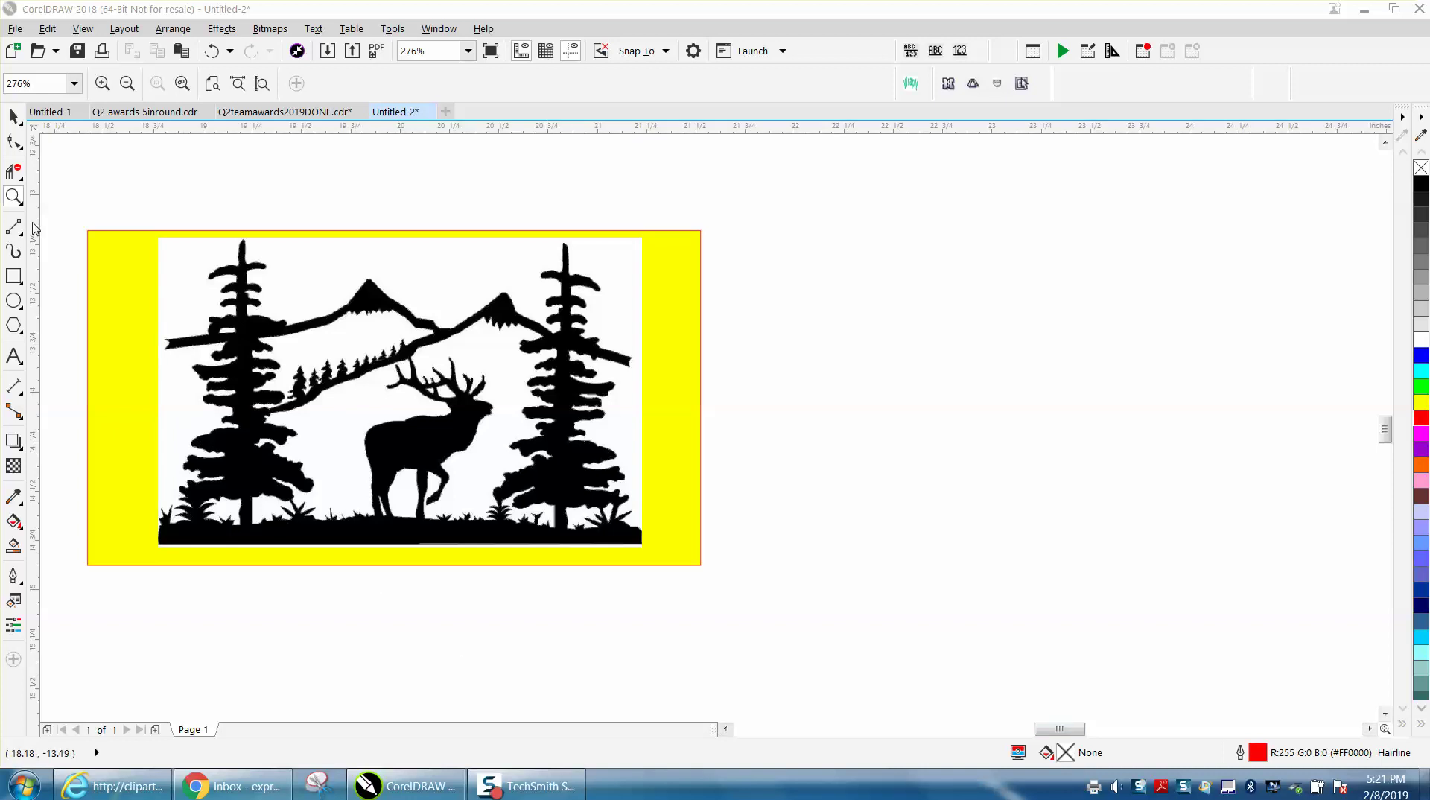
Zoom in on the small trees and resample the elk-and-trees bitmap at its current size.
click(14, 203)
drag(58, 217, 783, 579)
scroll(535, 392, down, 2)
click(13, 115)
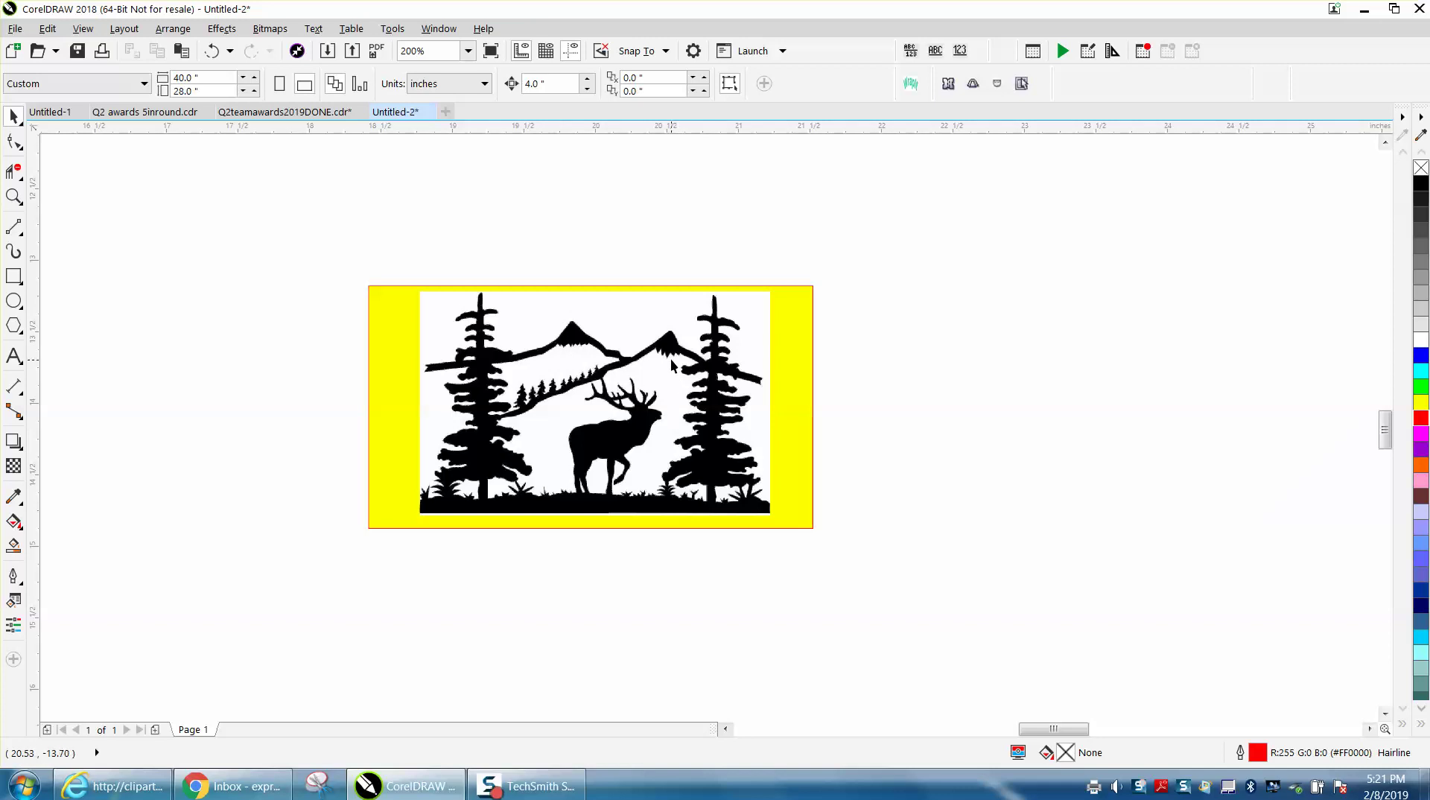
click(644, 318)
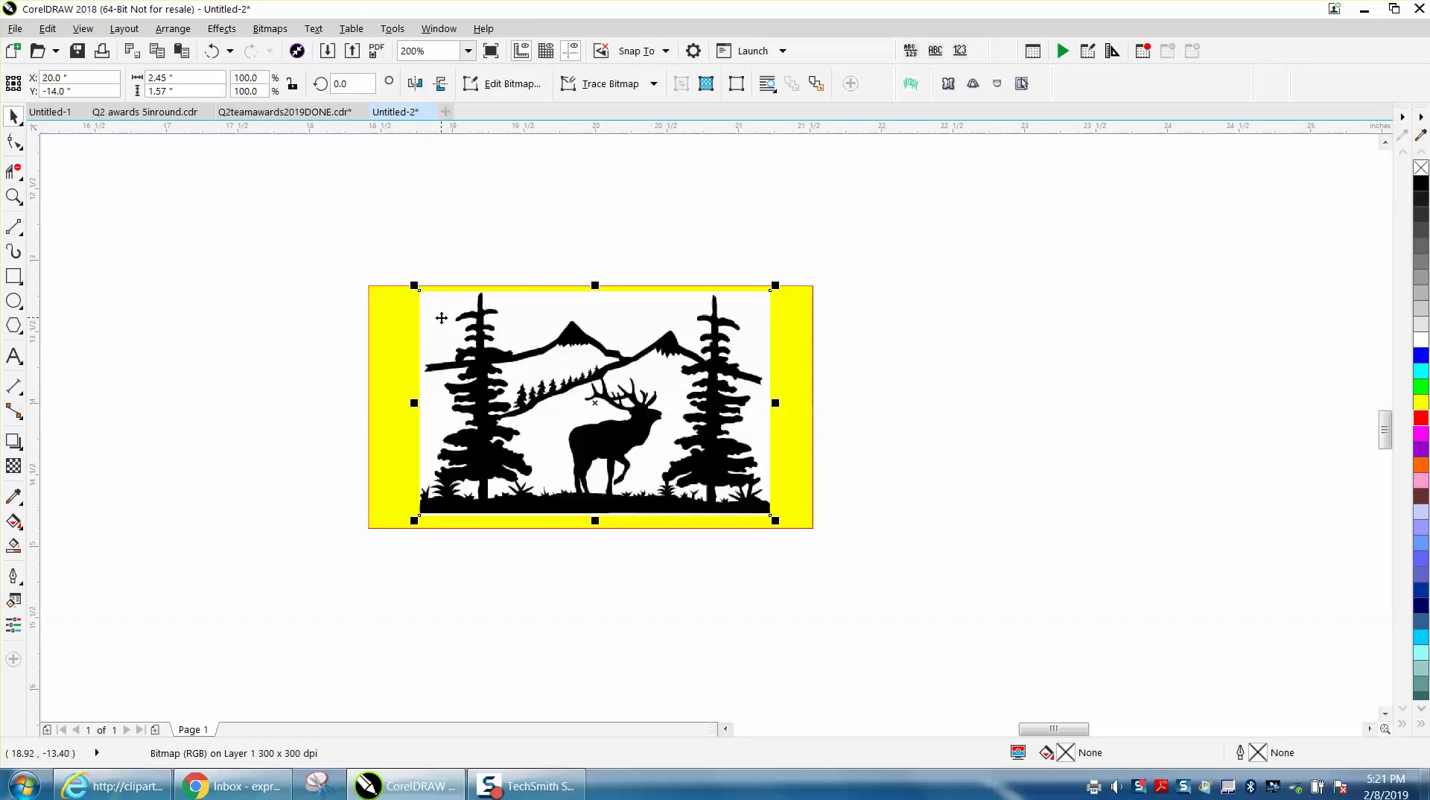
click(173, 29)
mouse_move(256, 34)
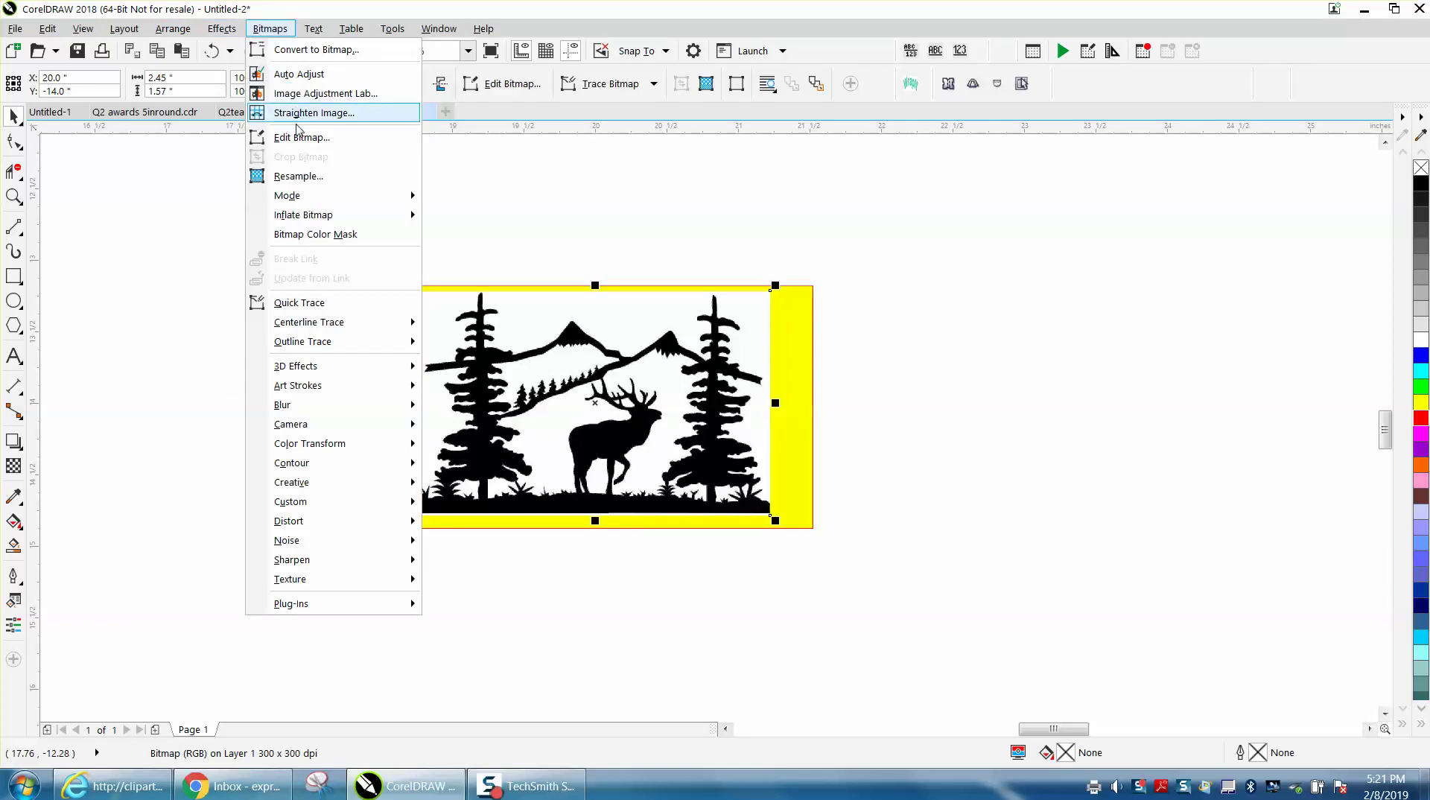
click(302, 177)
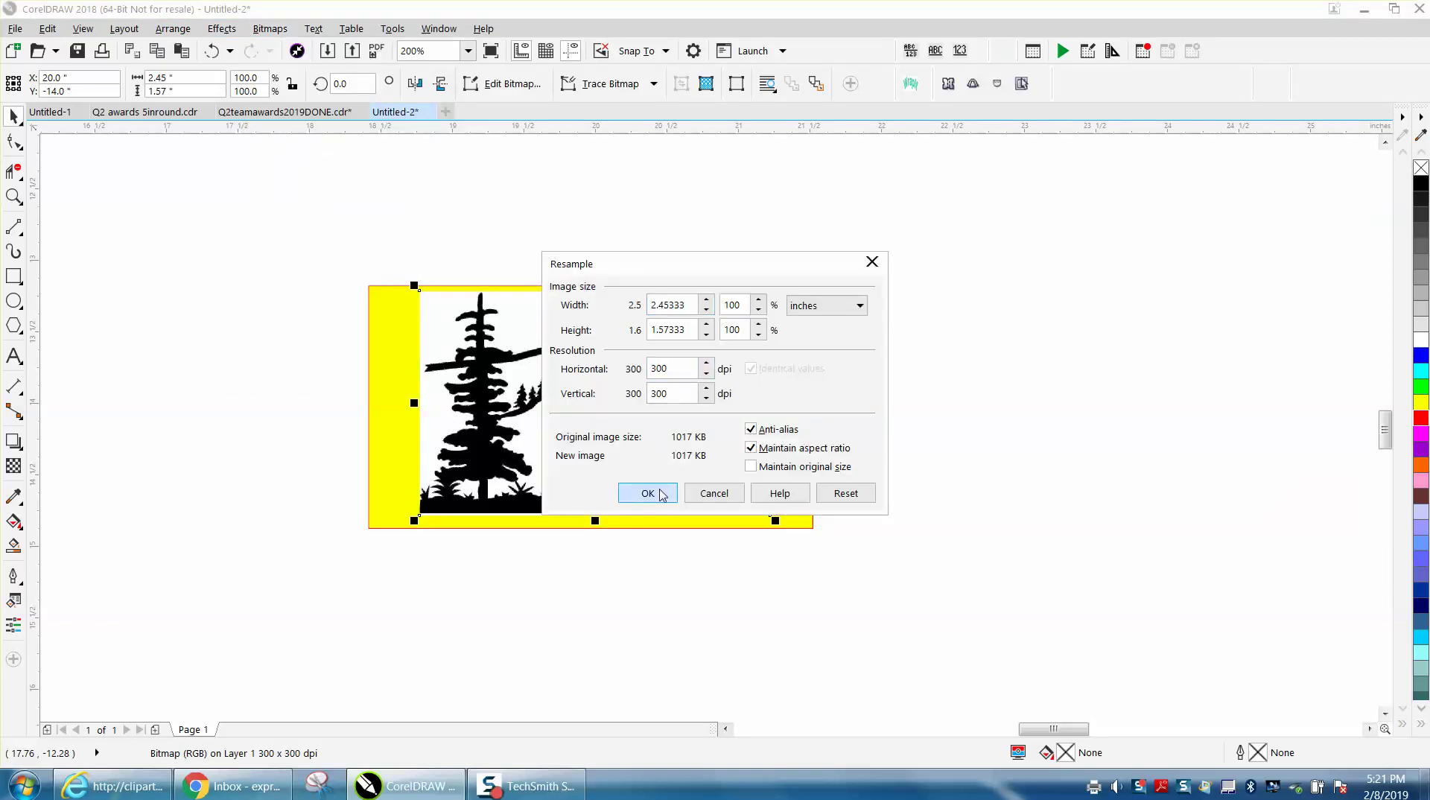
click(651, 494)
Trace the bitmap with Outline Trace Clipart and move the 55-object vector group beside the original.
click(272, 30)
mouse_move(317, 343)
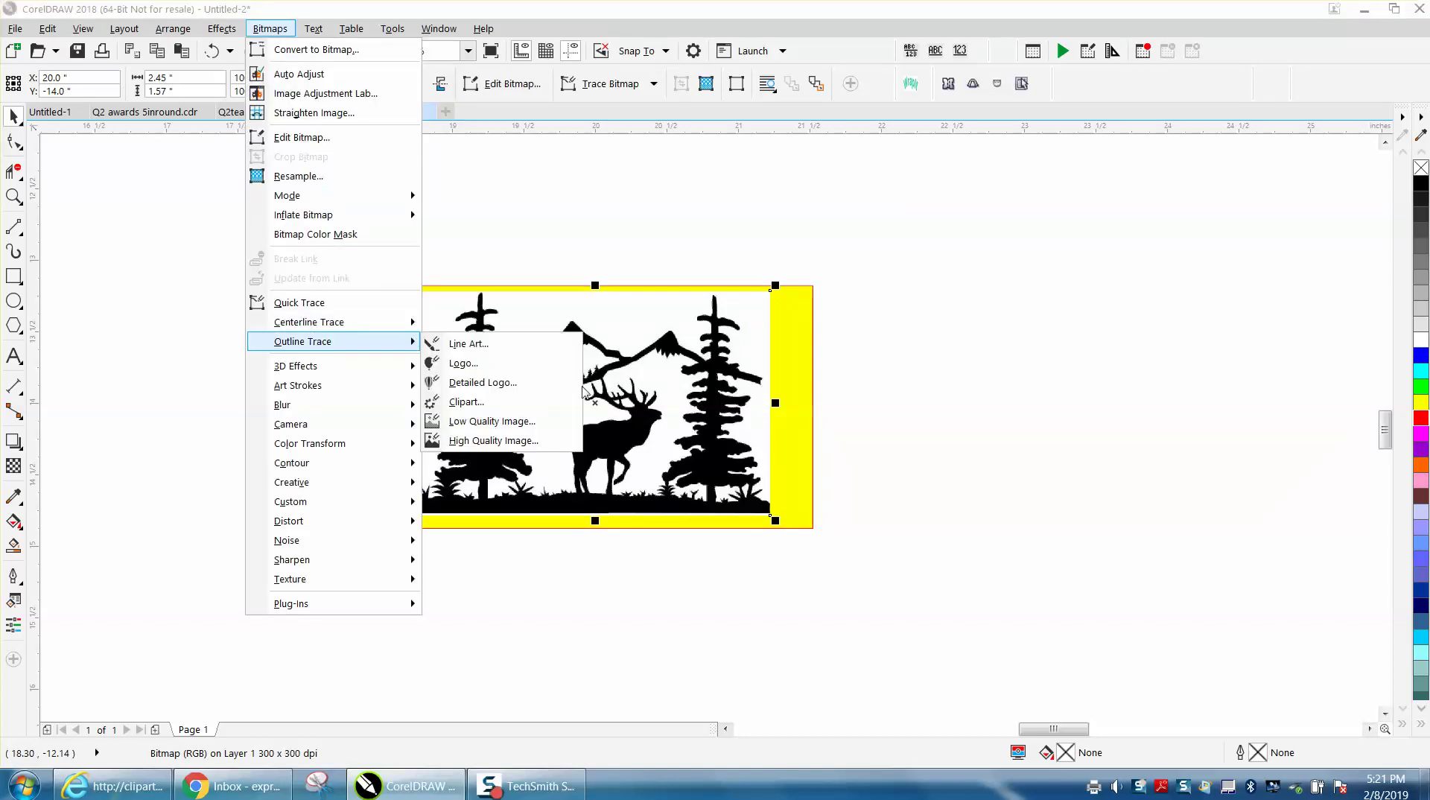
click(483, 403)
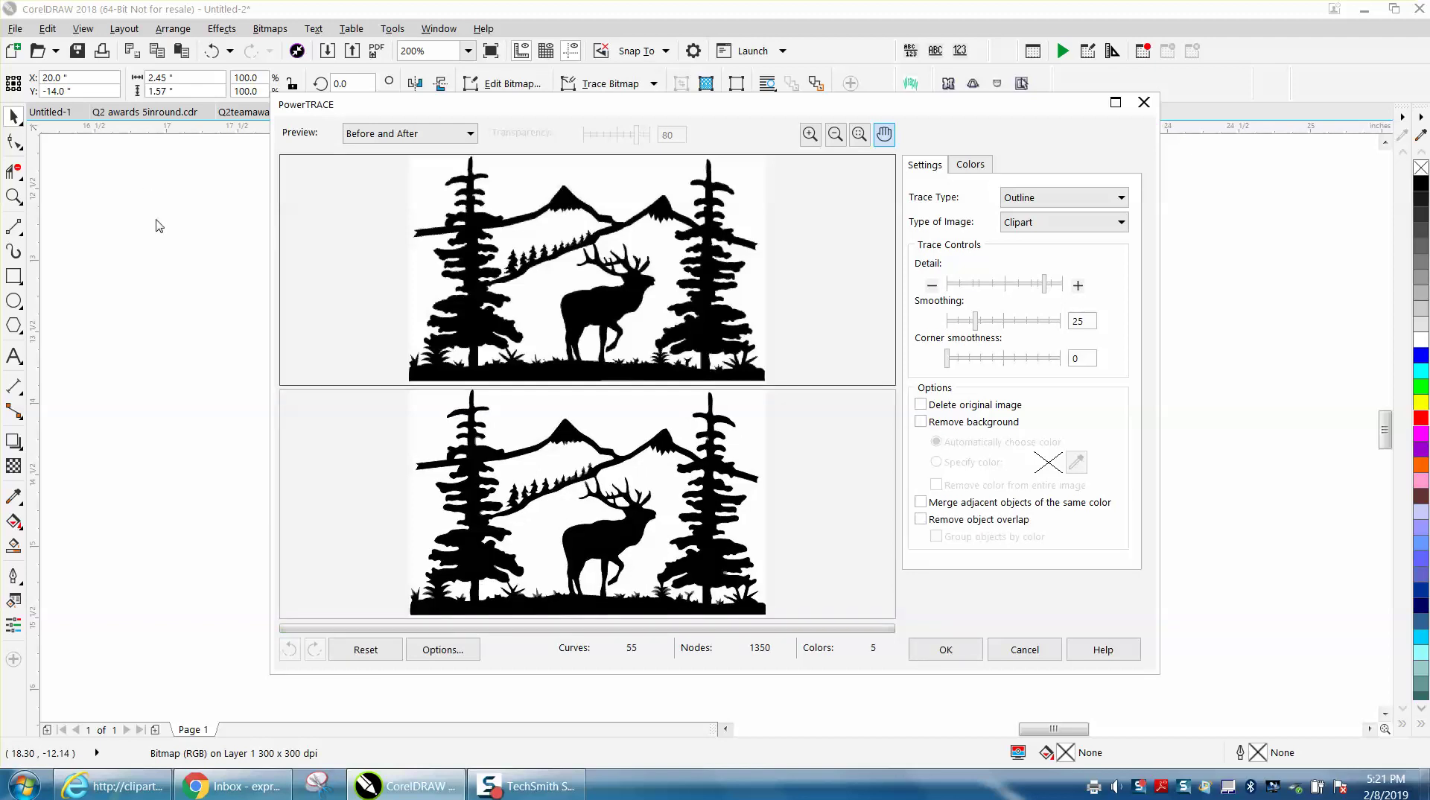
click(950, 652)
drag(596, 404, 1046, 416)
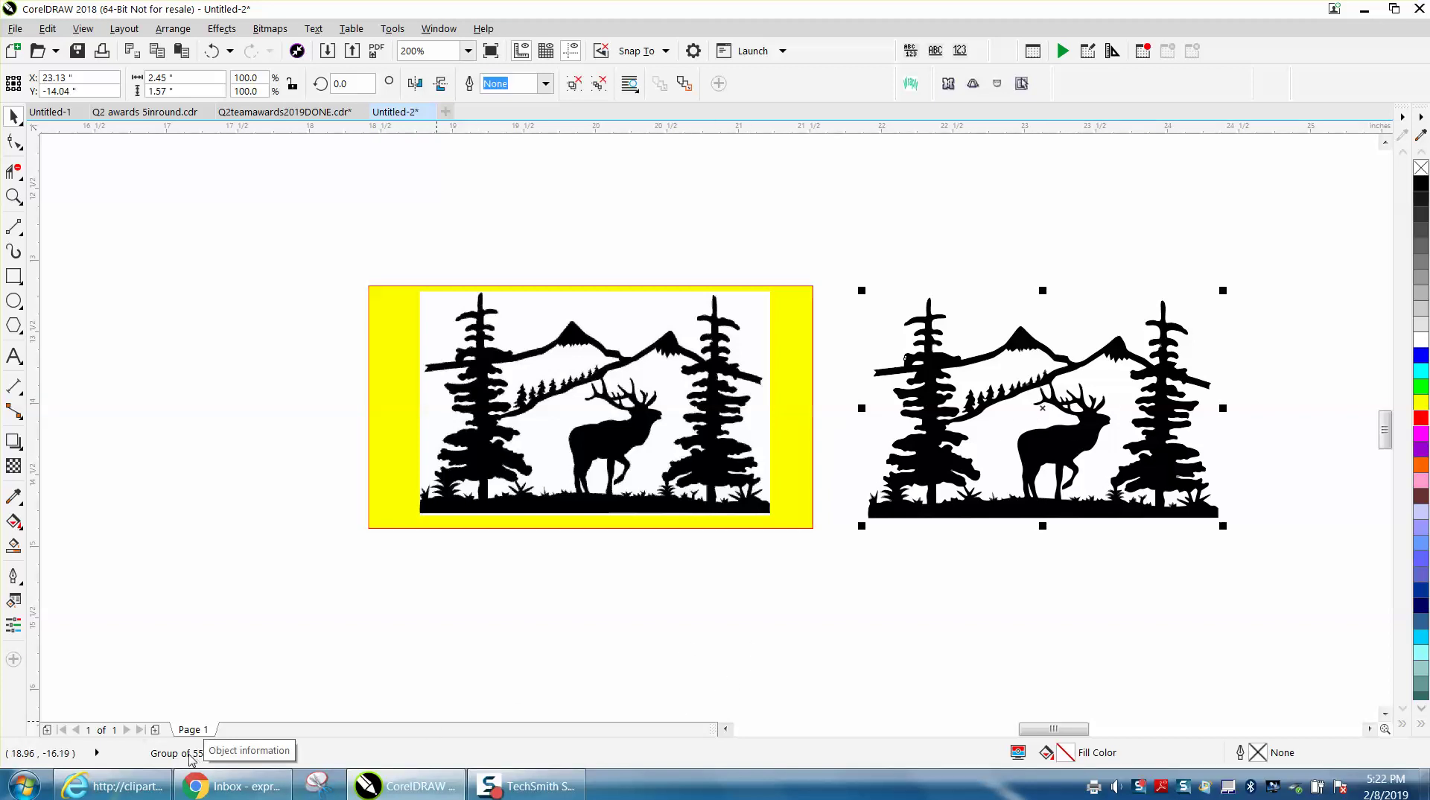
Delete the original elk bitmap and move the traced vector group onto the yellow rectangle, zooming in on it.
click(592, 474)
key(Delete)
drag(1049, 439, 583, 449)
click(13, 196)
drag(293, 244, 981, 626)
click(13, 115)
click(173, 28)
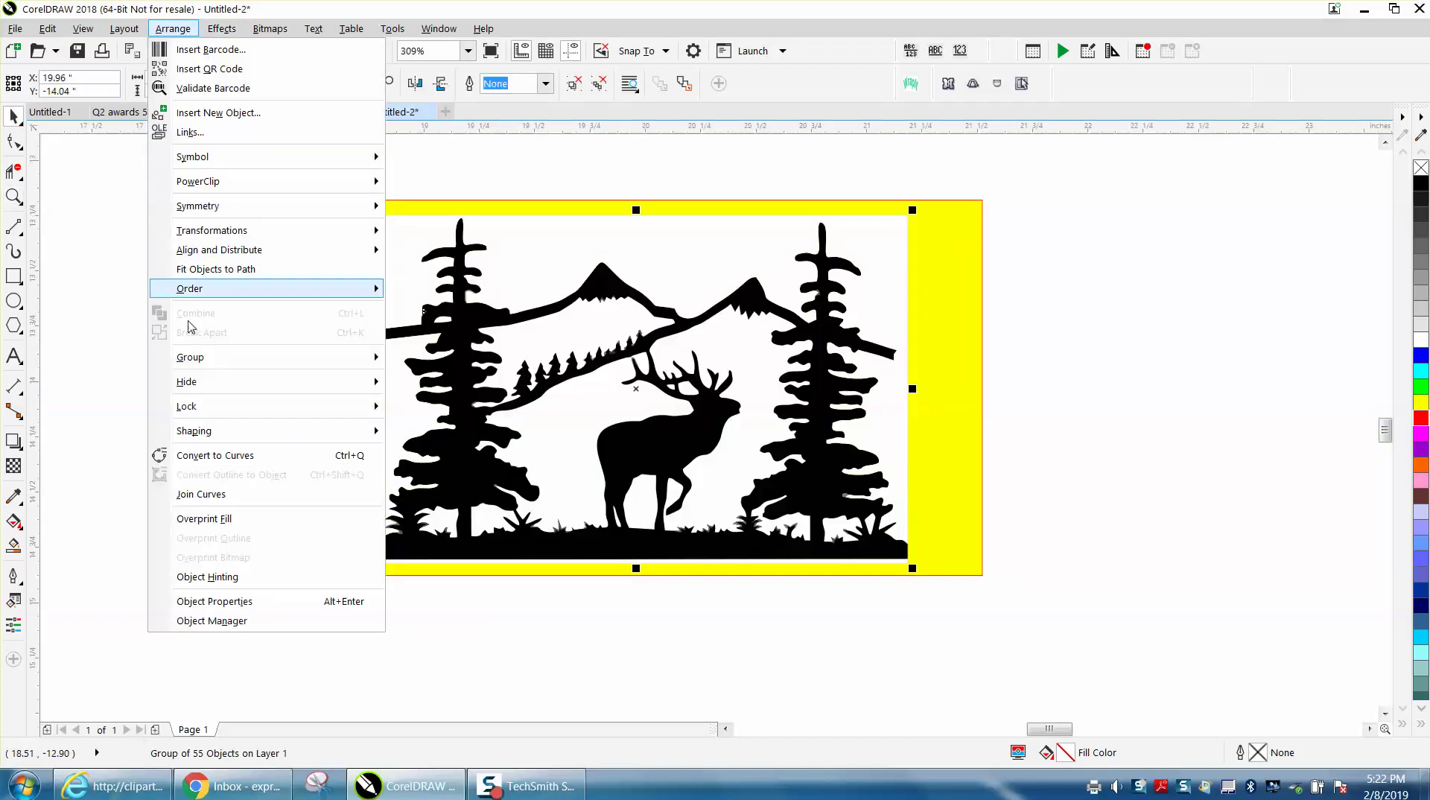
Ungroup the traced artwork and delete its white background shape.
click(427, 376)
click(227, 357)
drag(731, 349, 1036, 358)
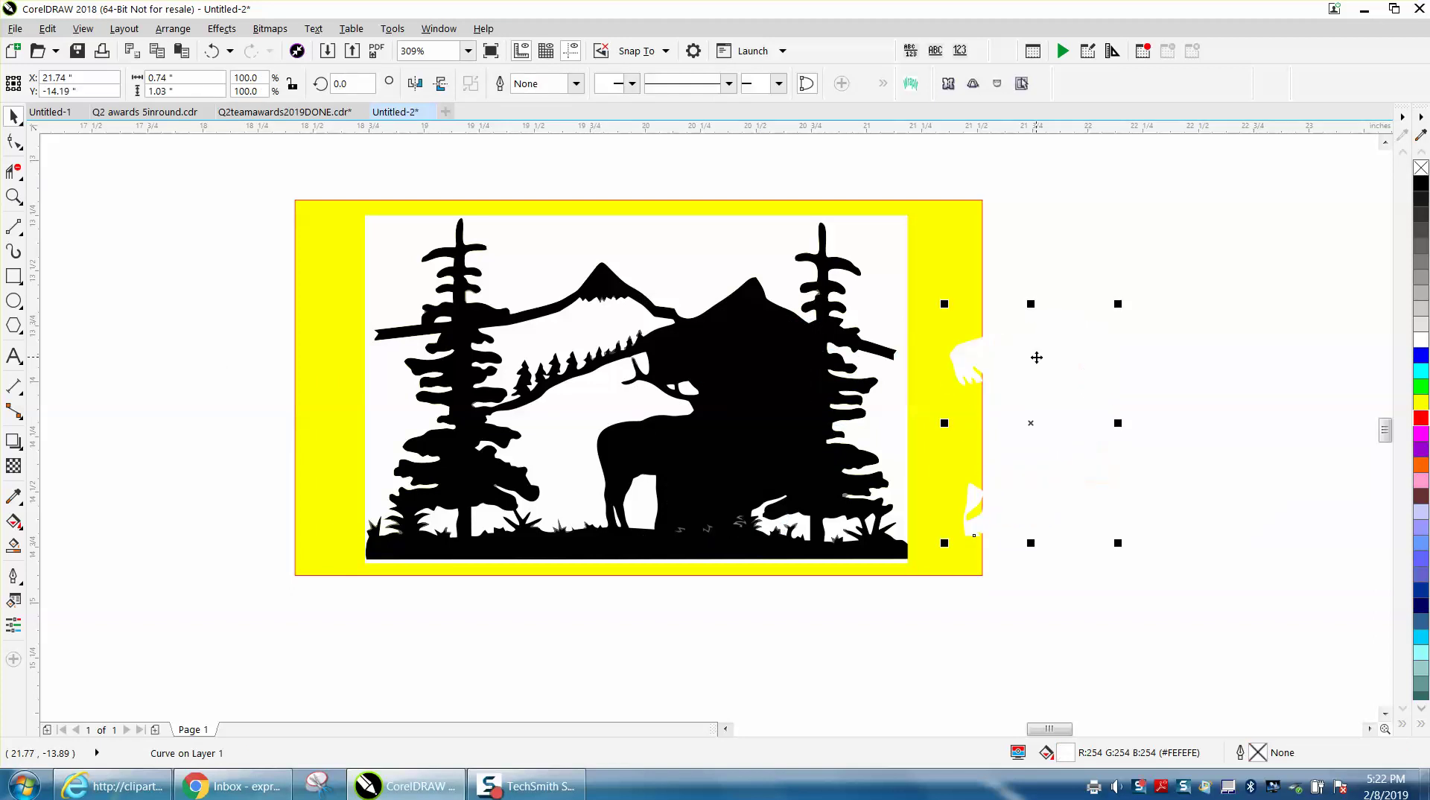
click(212, 51)
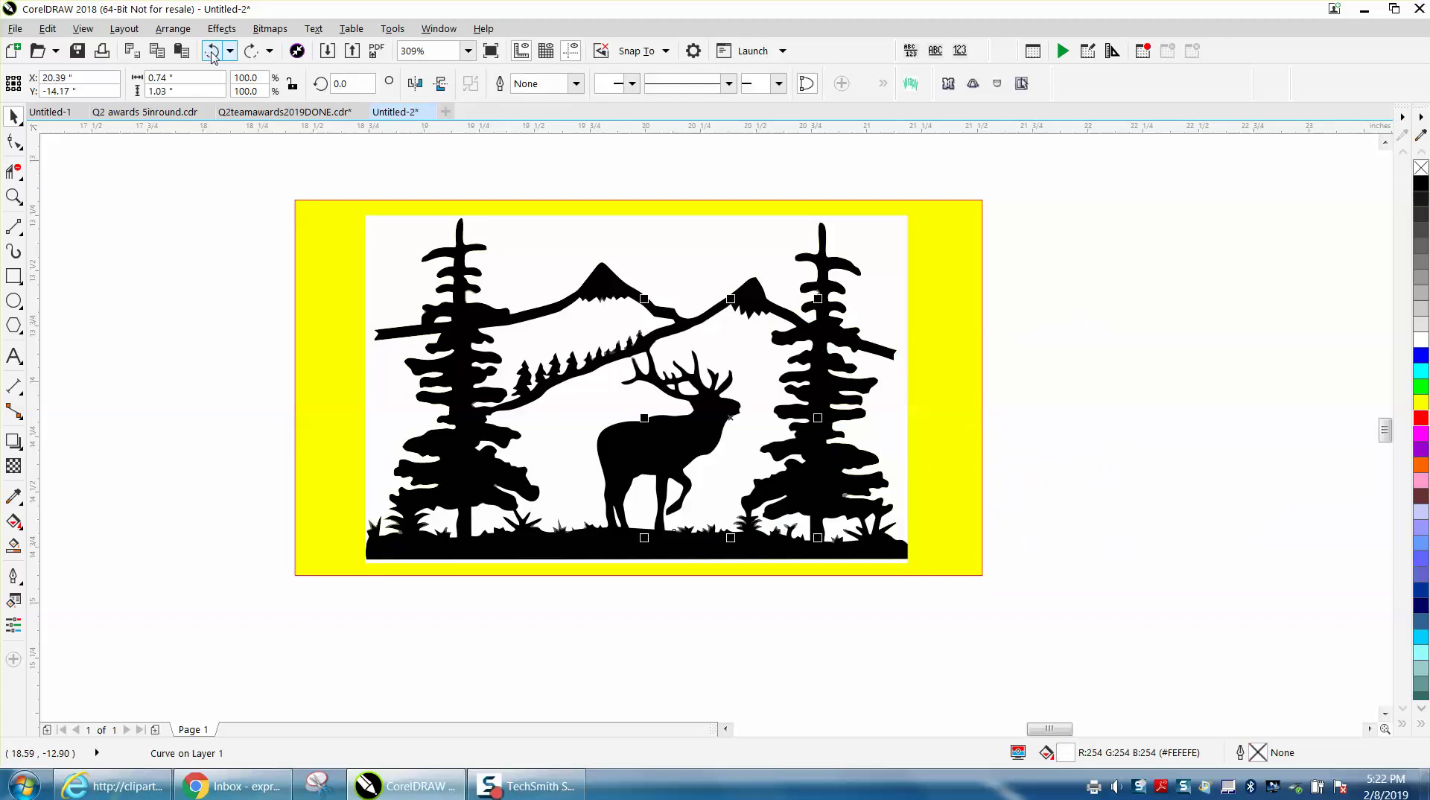
click(560, 244)
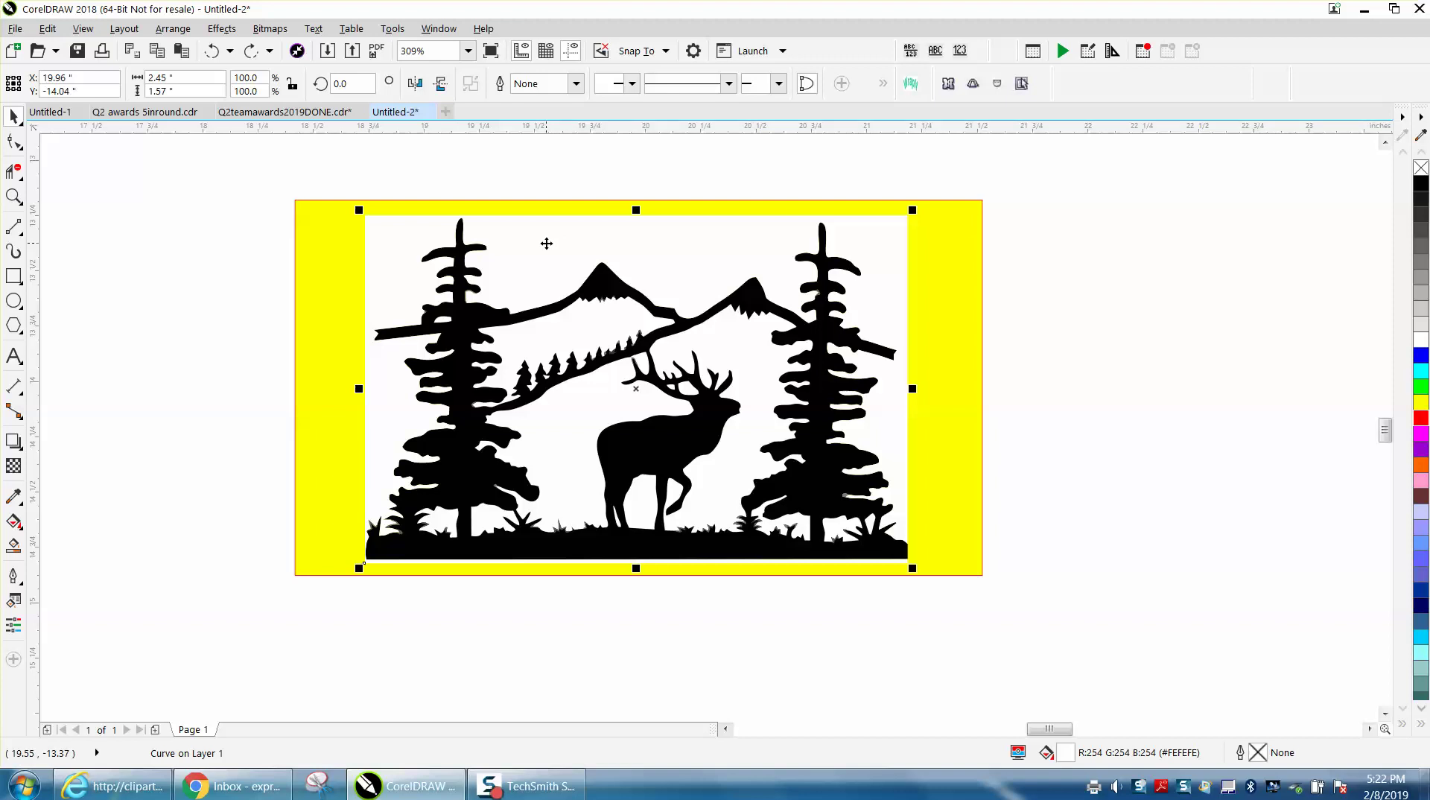
key(Delete)
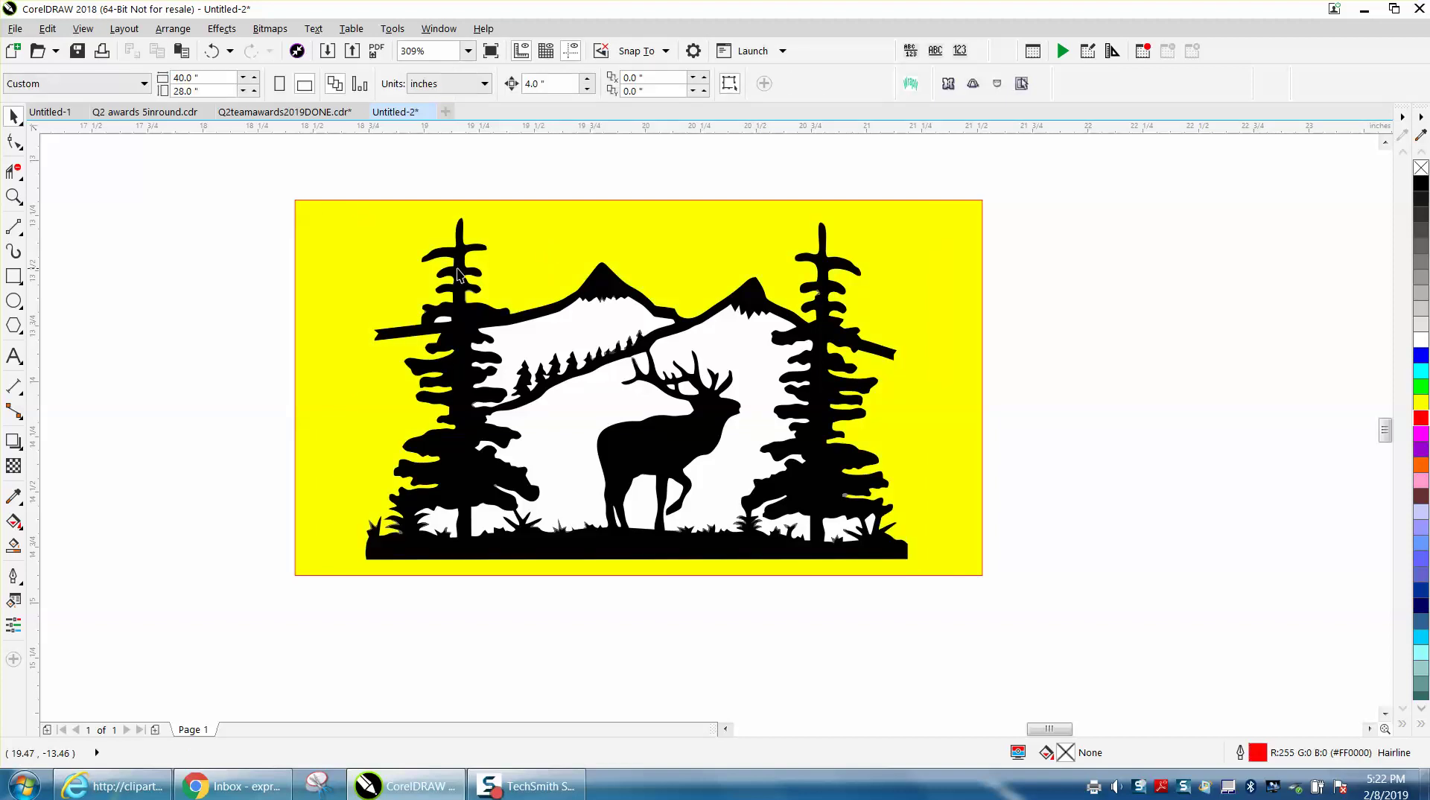
Delete and restore a tiny shape near the left tree, then select the shape beside the antlers.
click(447, 321)
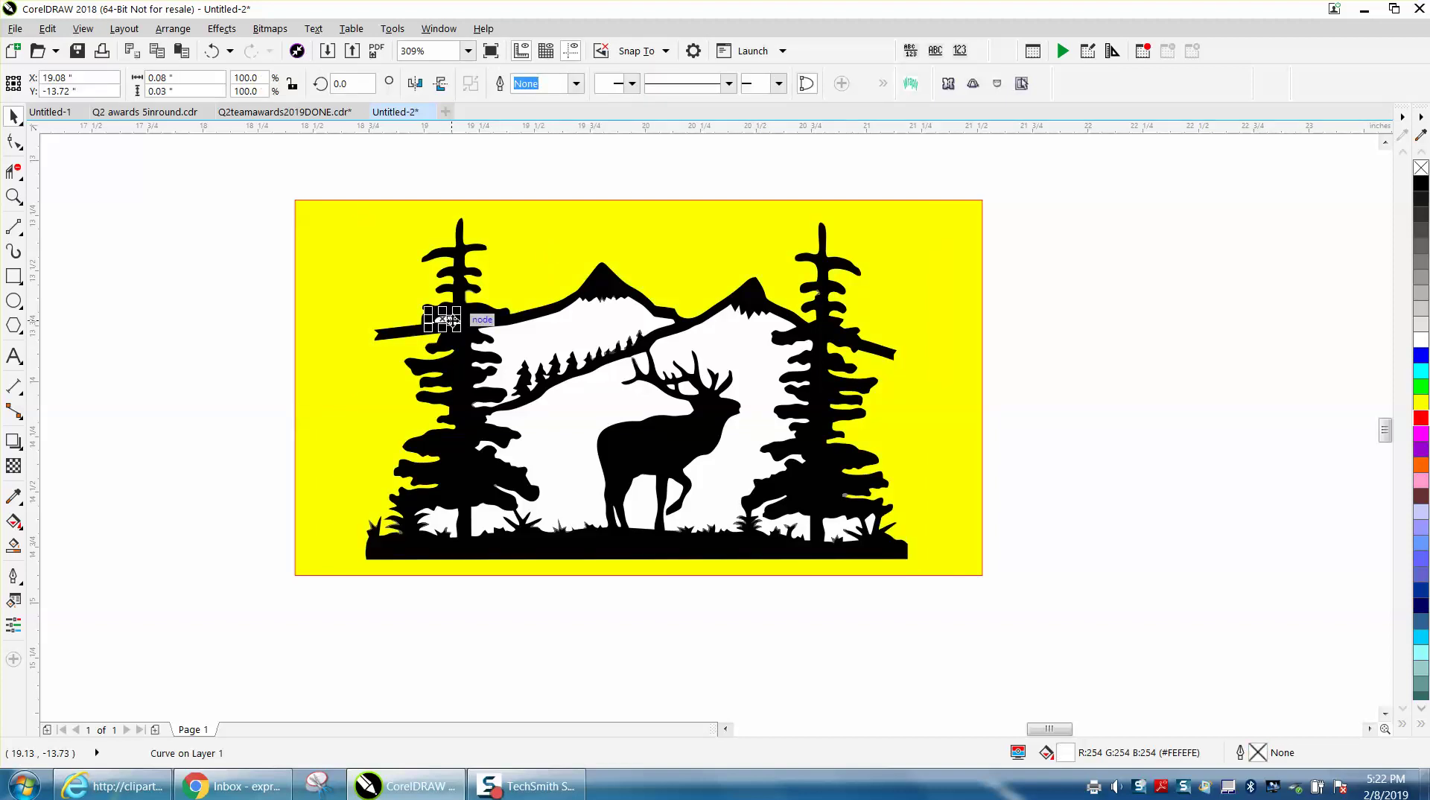
key(Delete)
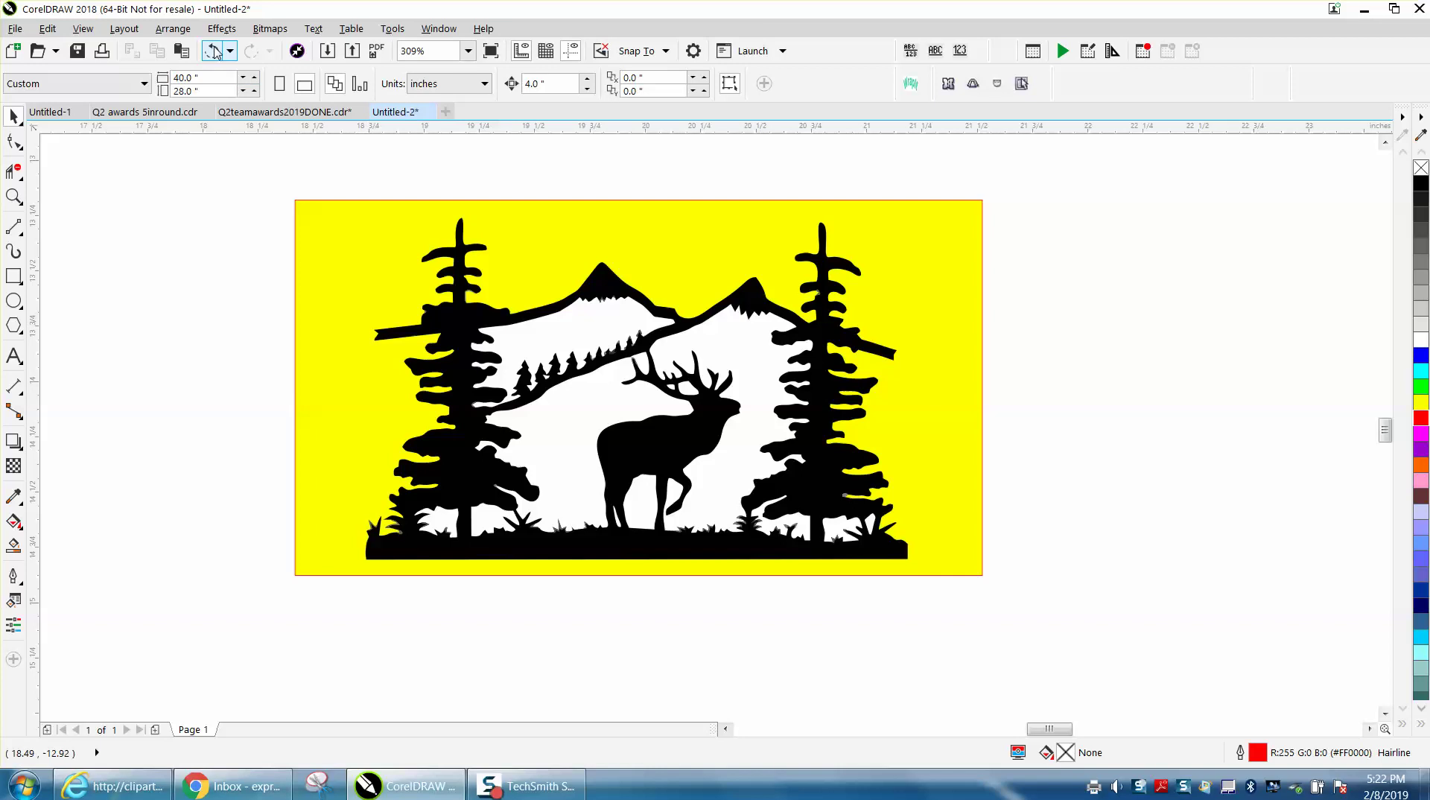
click(212, 50)
click(218, 251)
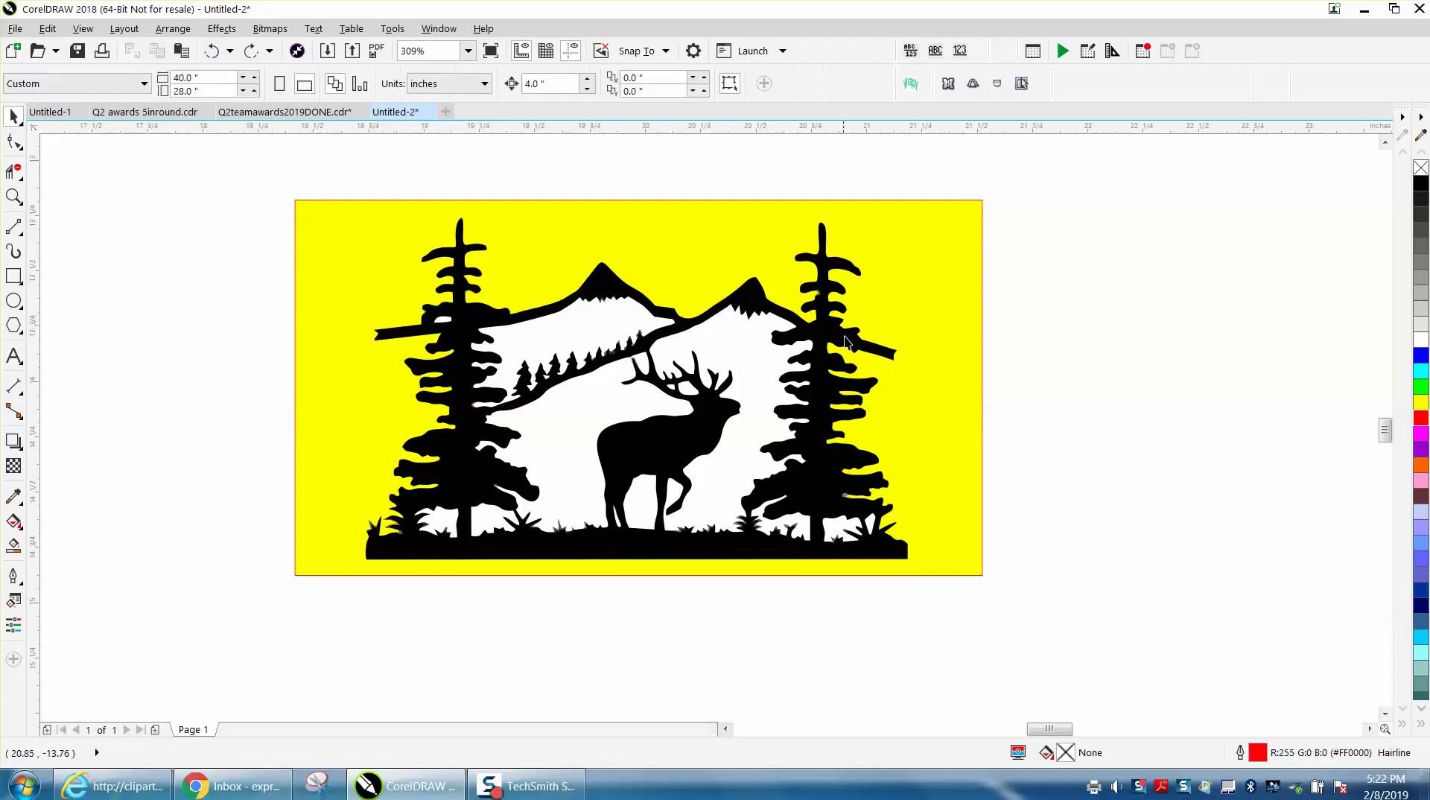
click(739, 358)
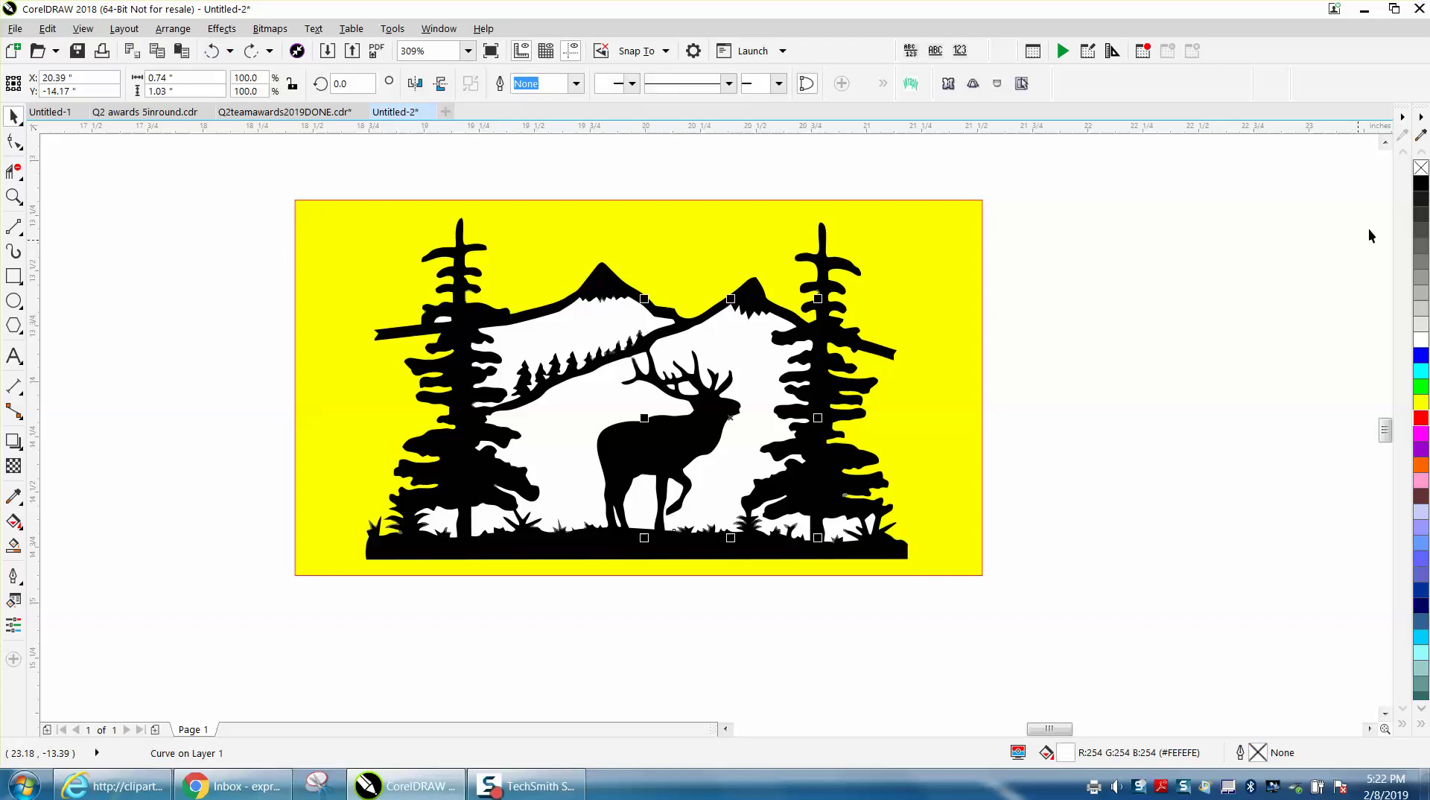
Remove the selected shape's white fill, outline it red, and nudge it 4 inches right.
click(1422, 169)
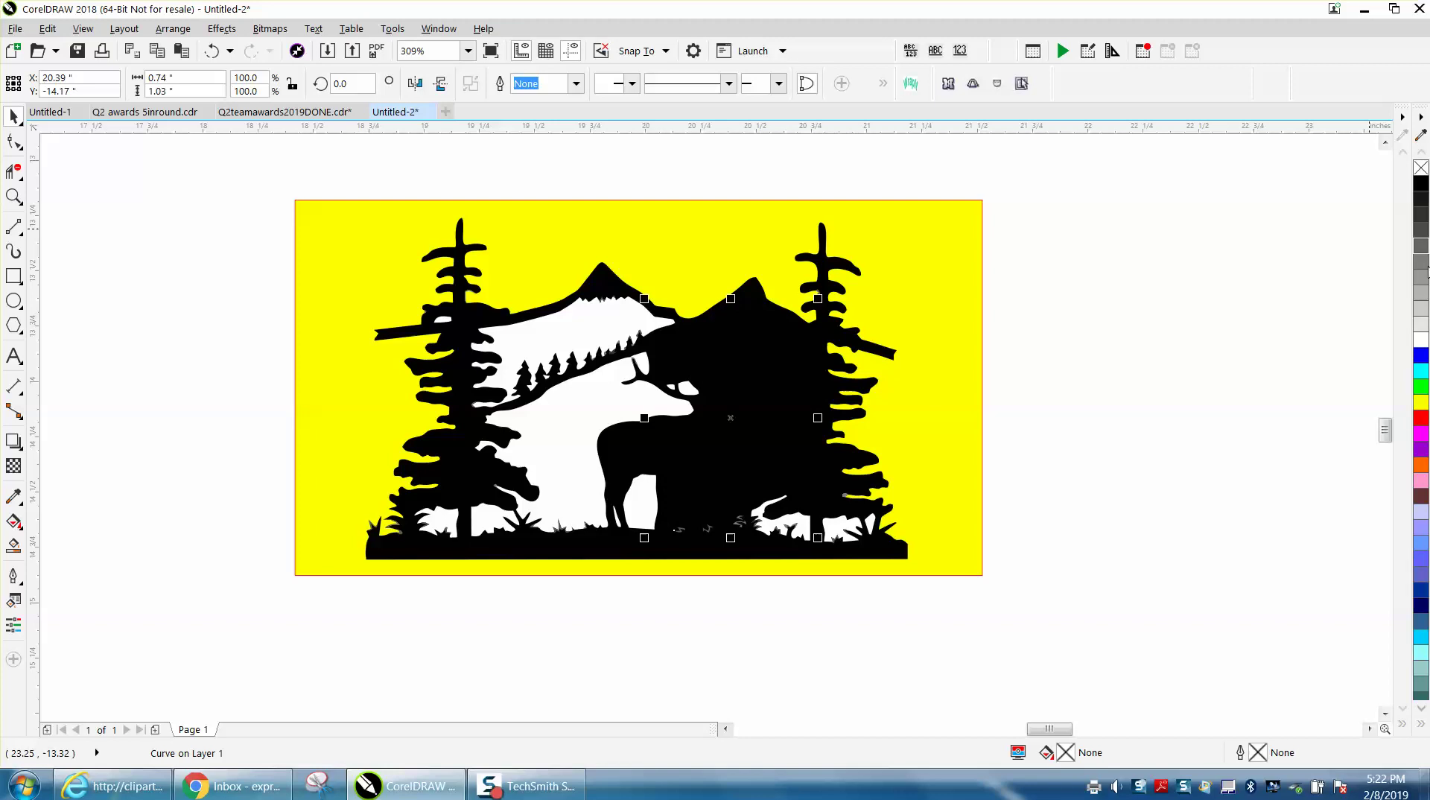
right_click(1420, 417)
key(Right)
key(F3)
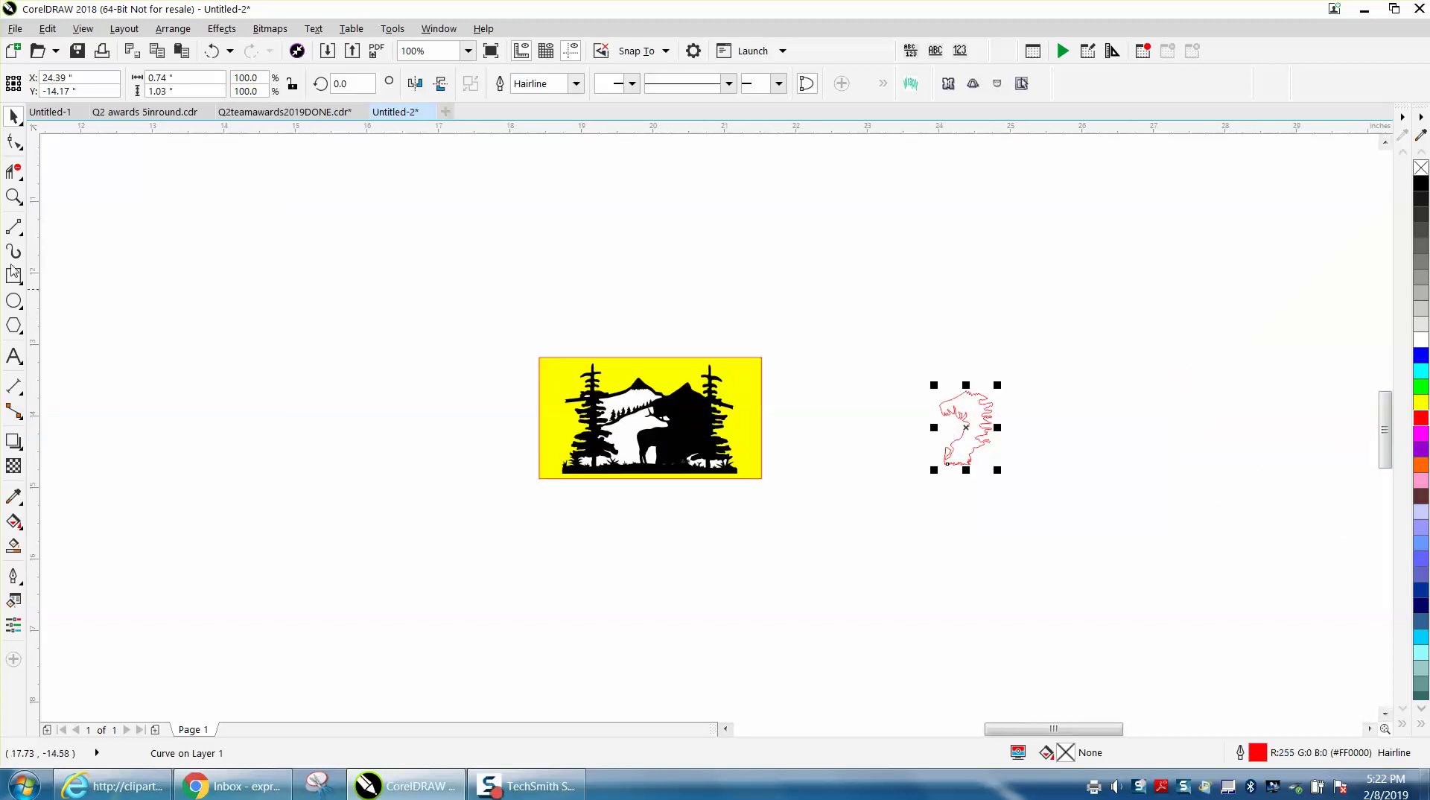
click(15, 198)
drag(516, 326, 972, 491)
click(14, 116)
click(714, 197)
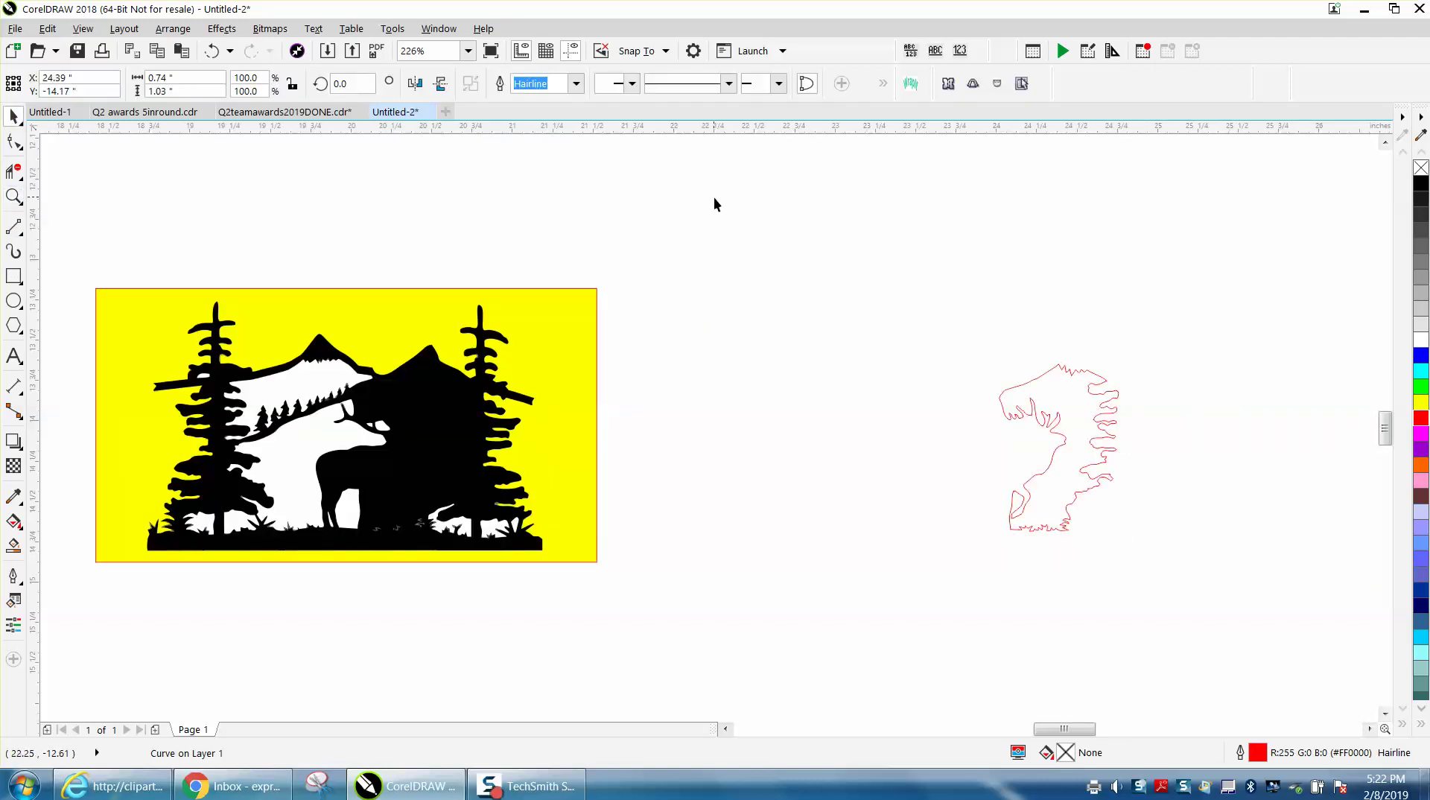
Give the small bottom-right shape no fill and a red outline, and nudge it 4 inches right.
click(497, 535)
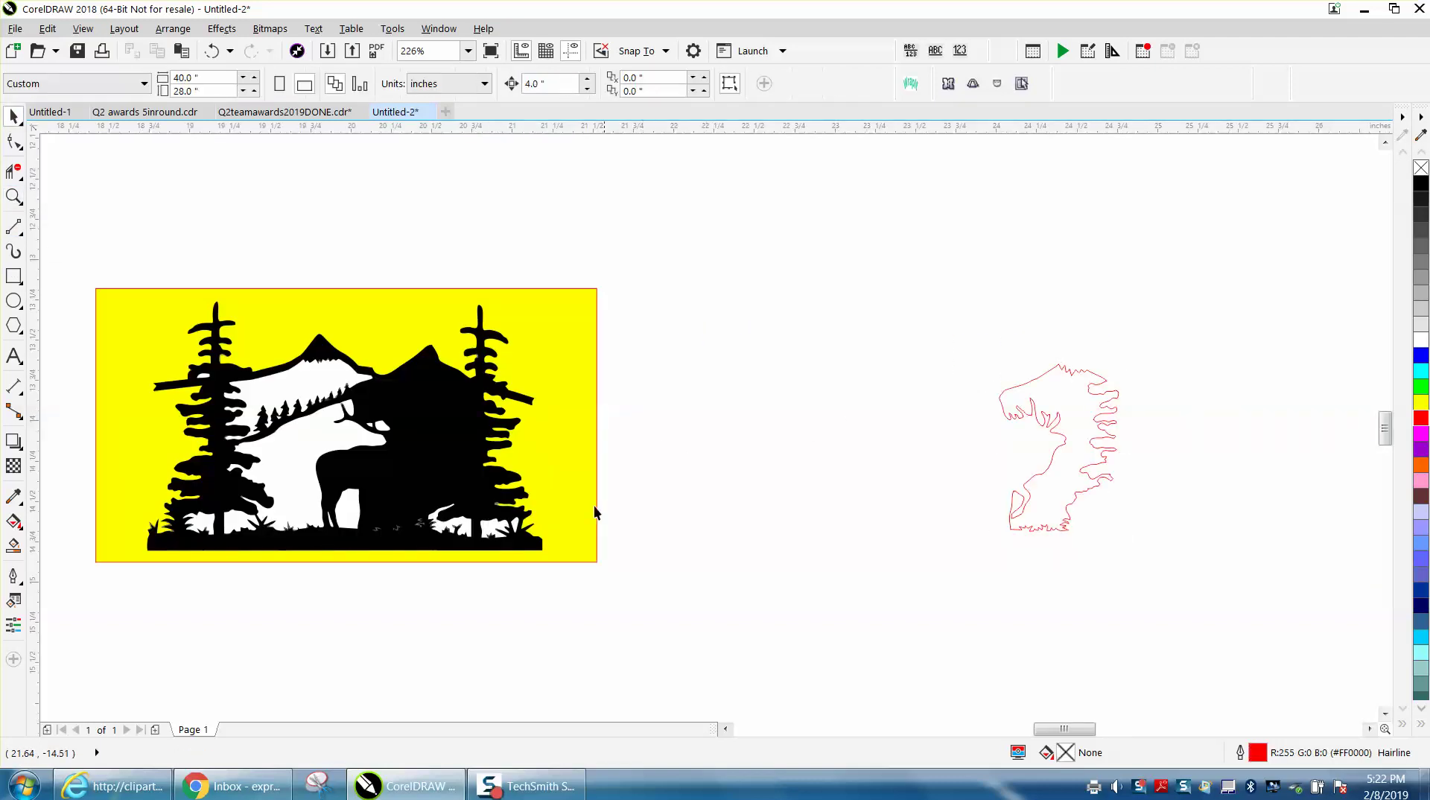
key(Escape)
click(493, 533)
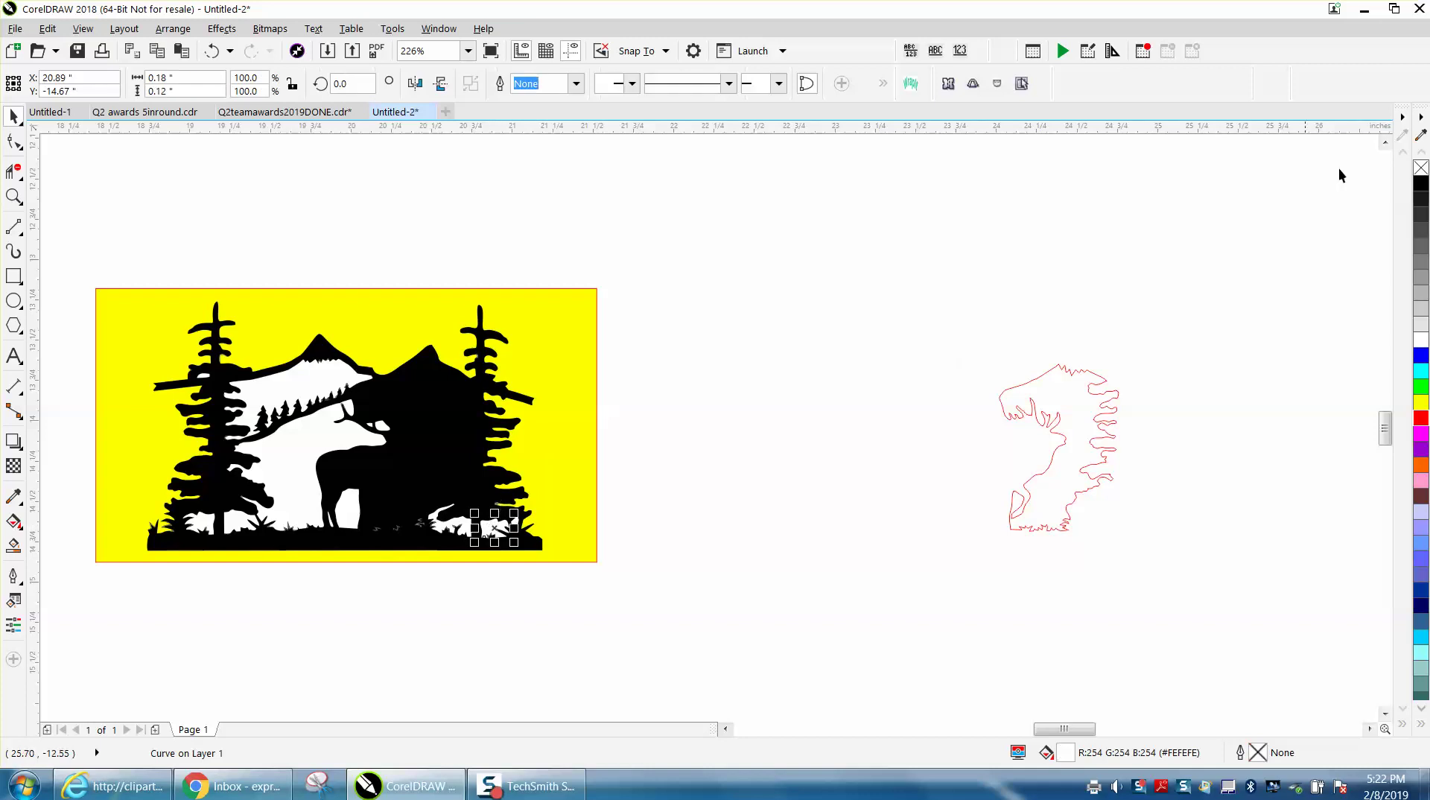
click(1422, 167)
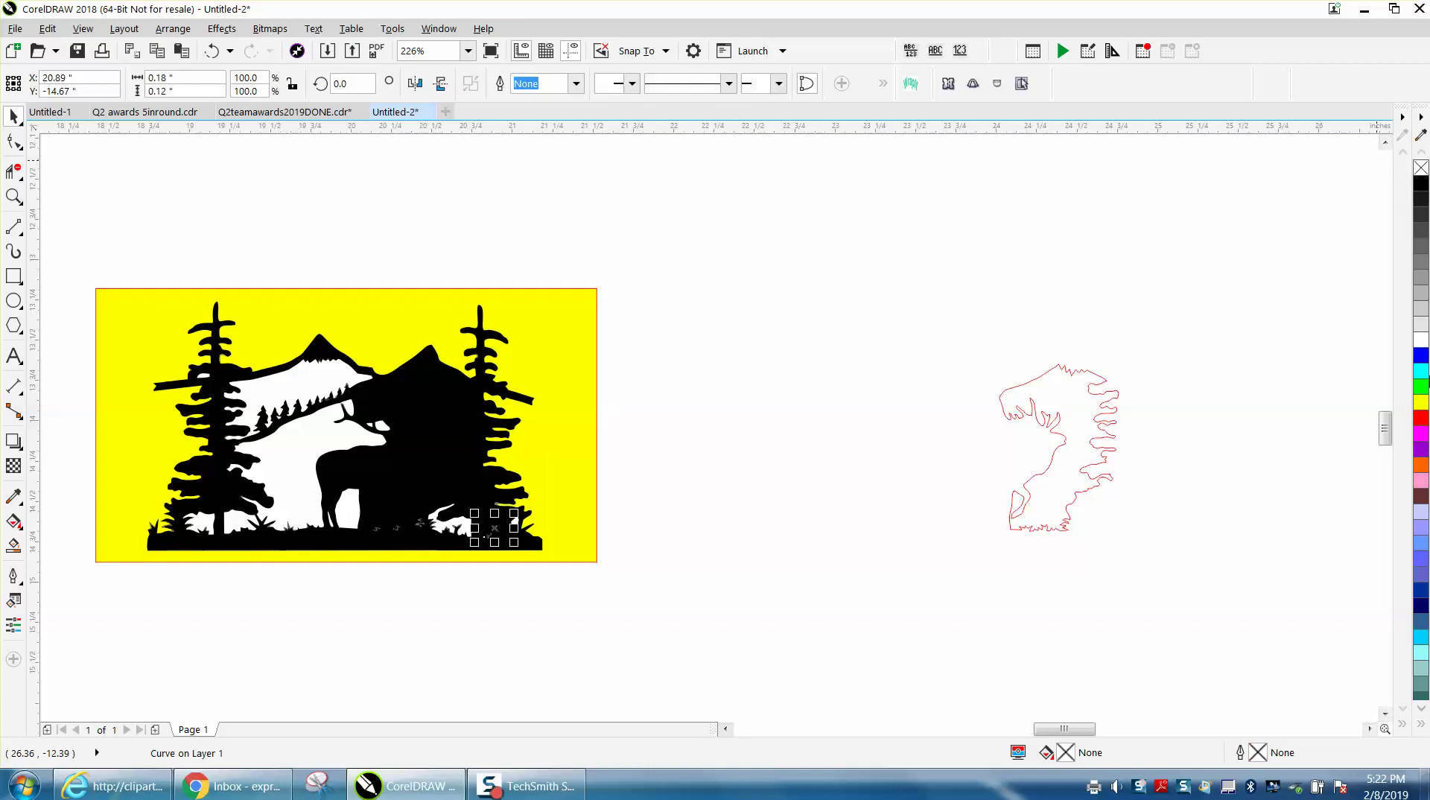
right_click(1423, 422)
key(Right)
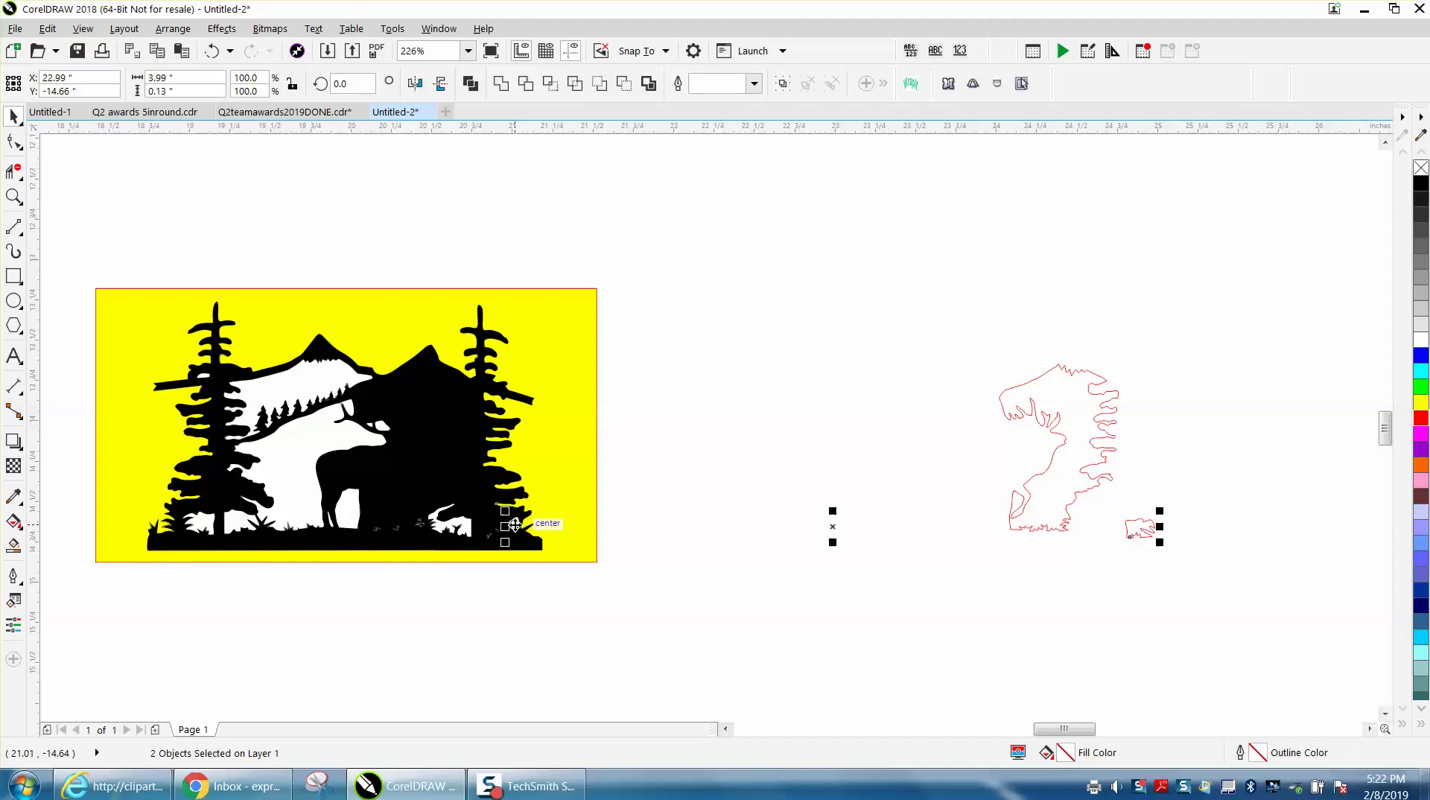
Give five small white shapes no fill and a red outline, and shift them 4 inches right.
click(606, 511)
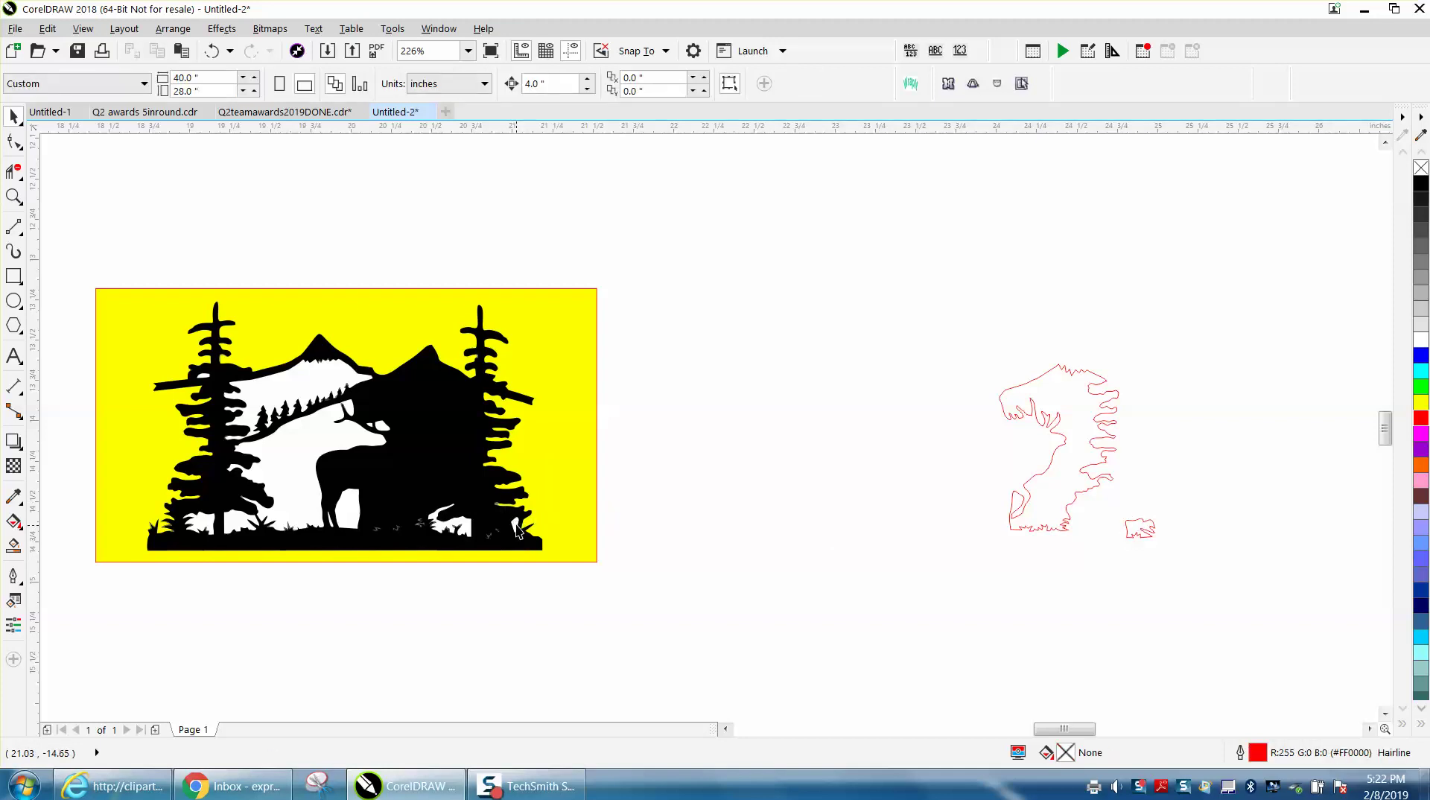
click(514, 527)
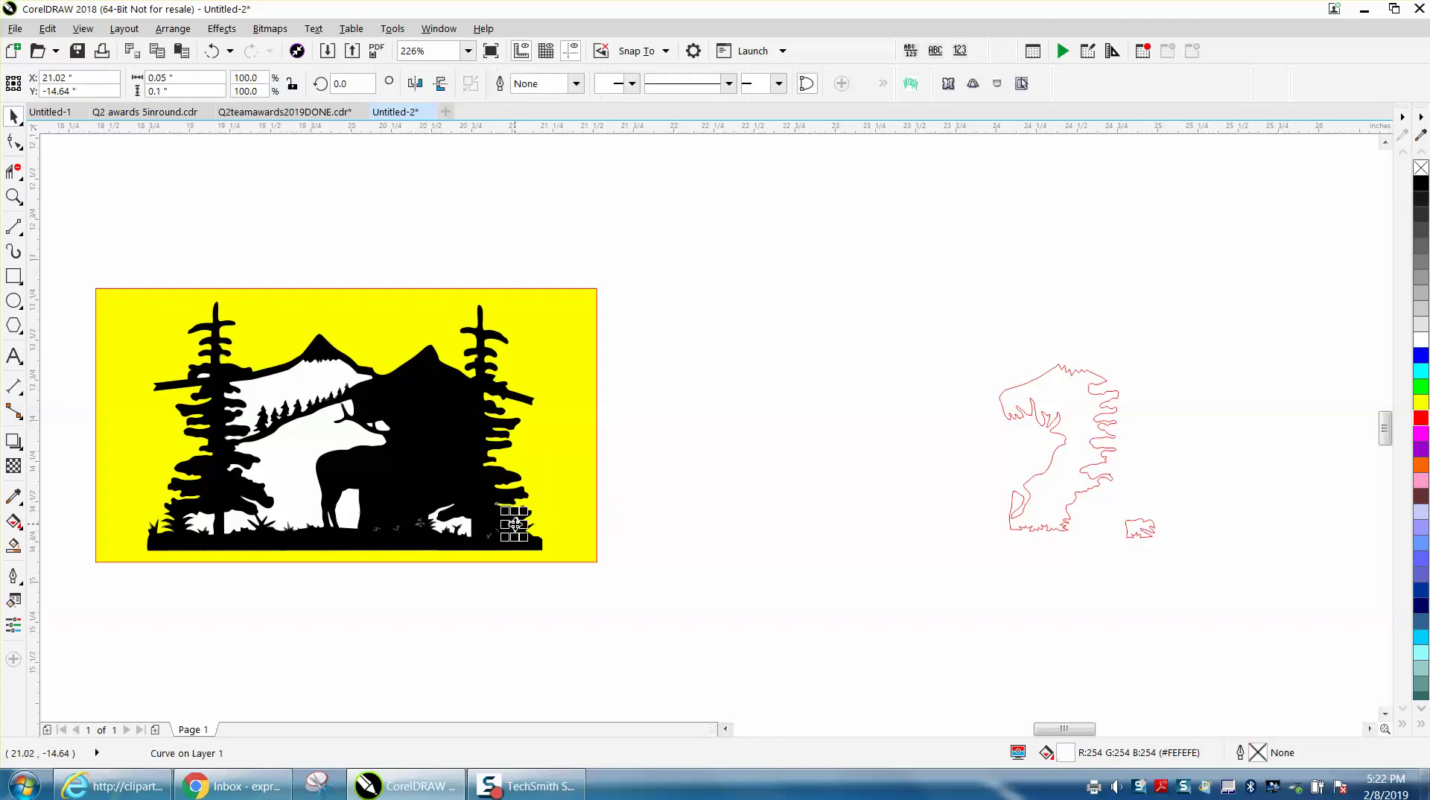
shift+click(468, 526)
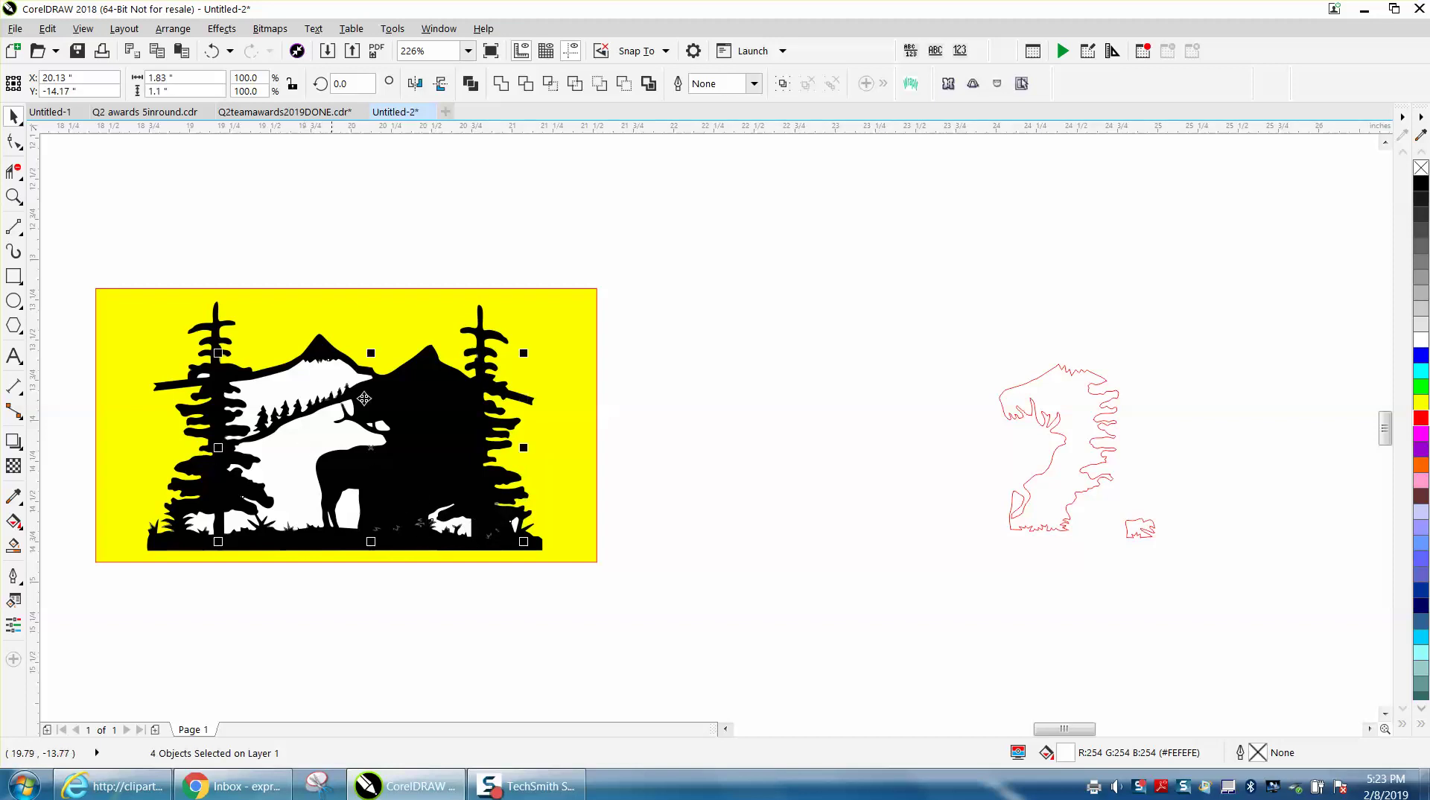
shift+click(381, 424)
click(1422, 167)
right_click(1422, 420)
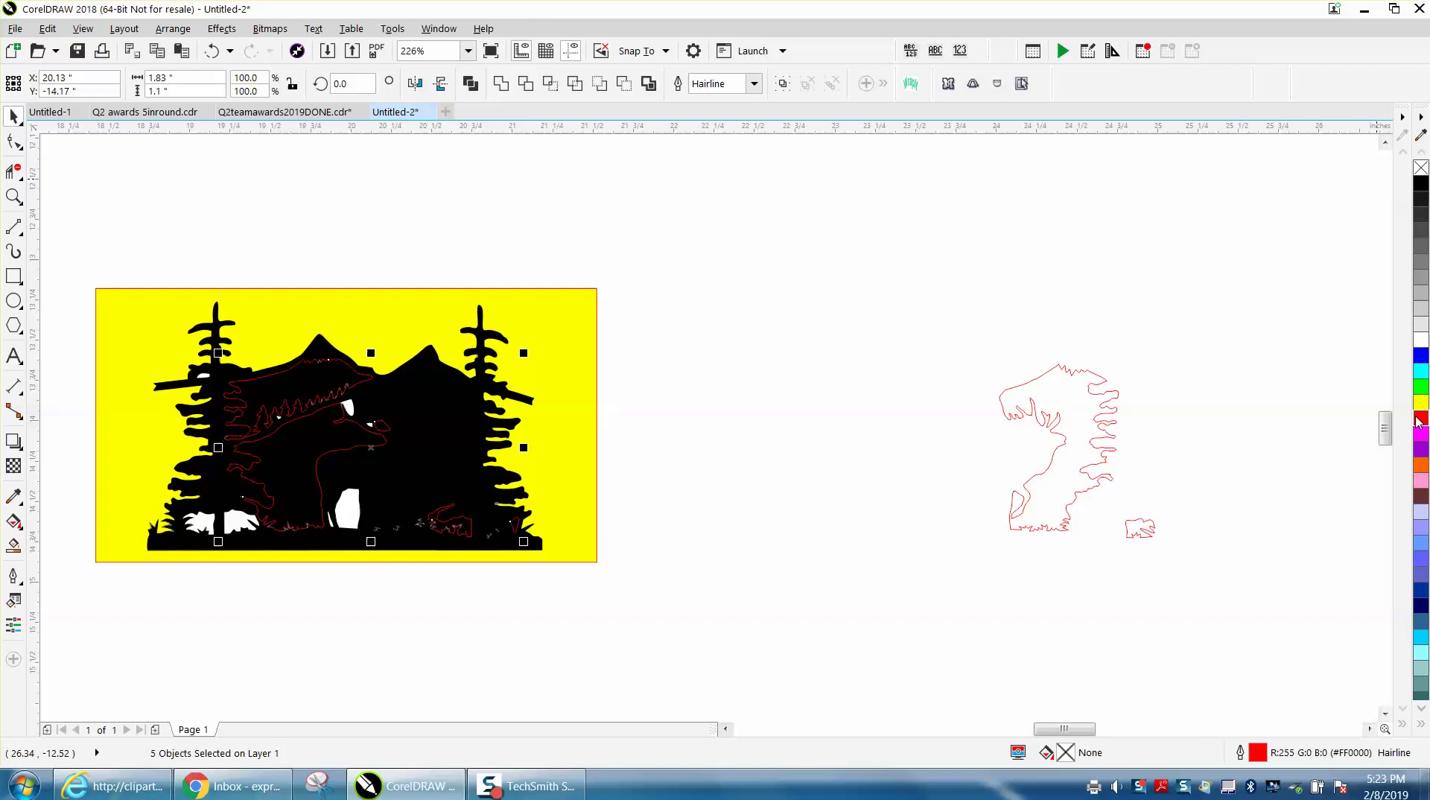
key(shift+Right)
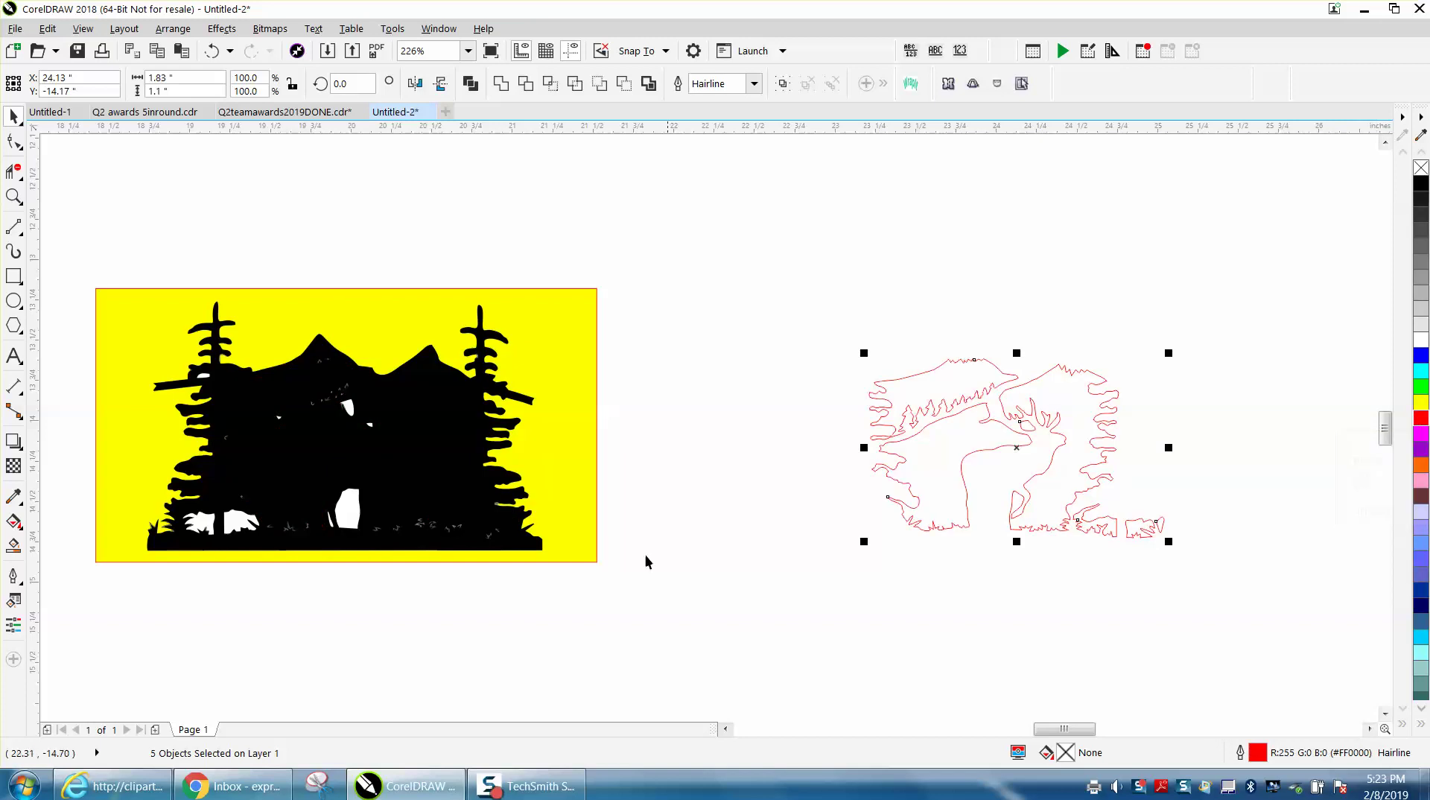
click(757, 564)
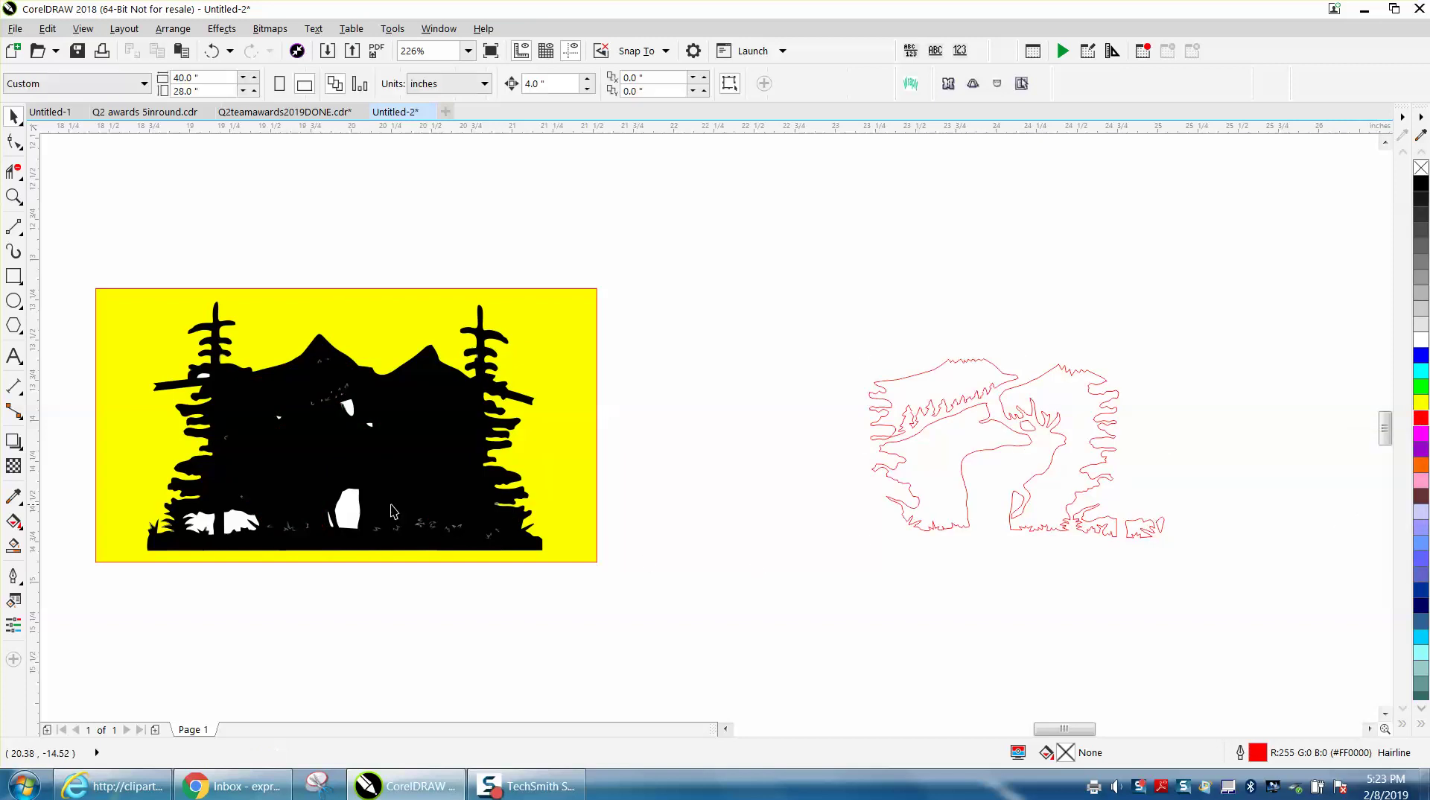
Fill the white gap shapes black with a red hairline outline and shift them 4 inches right.
click(353, 514)
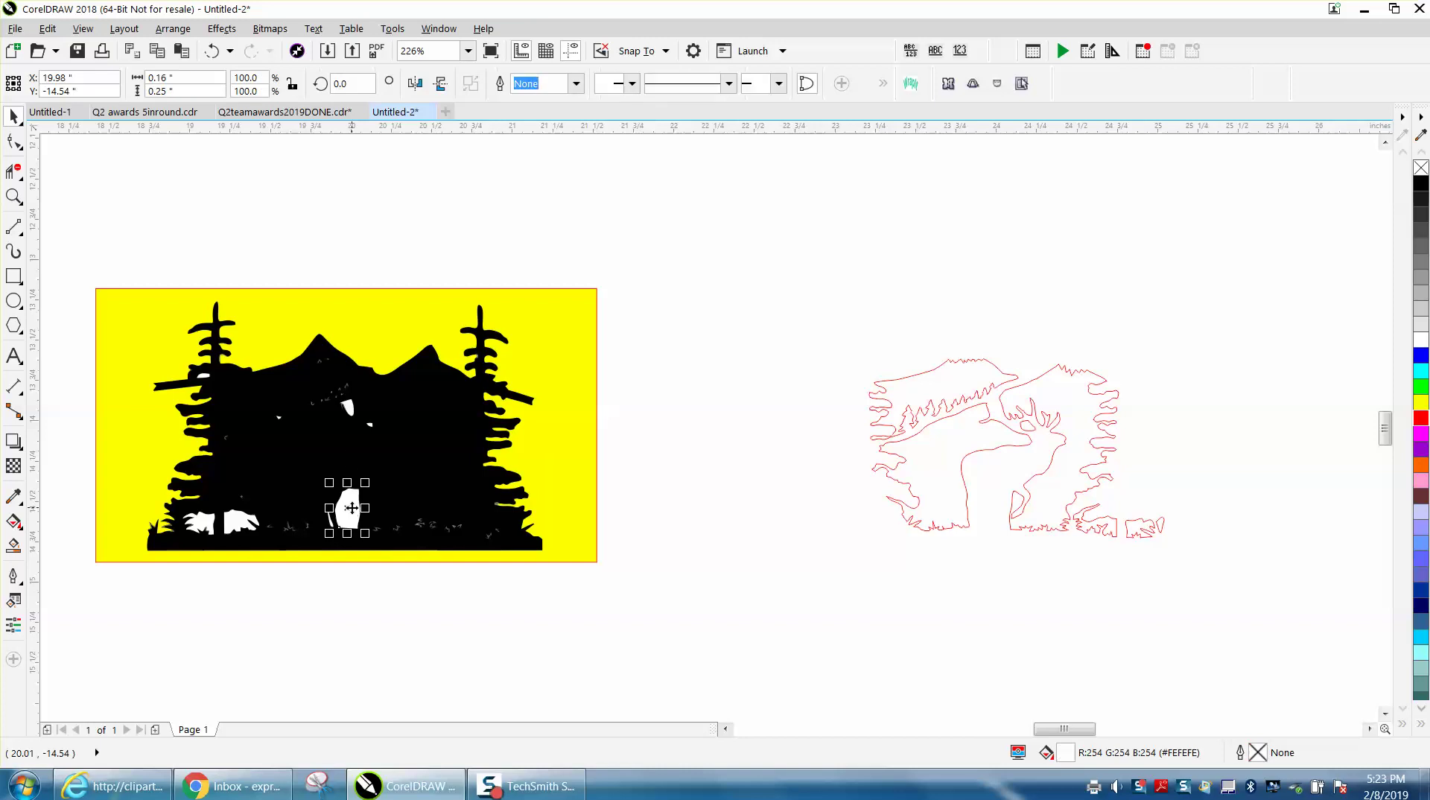
shift+click(351, 406)
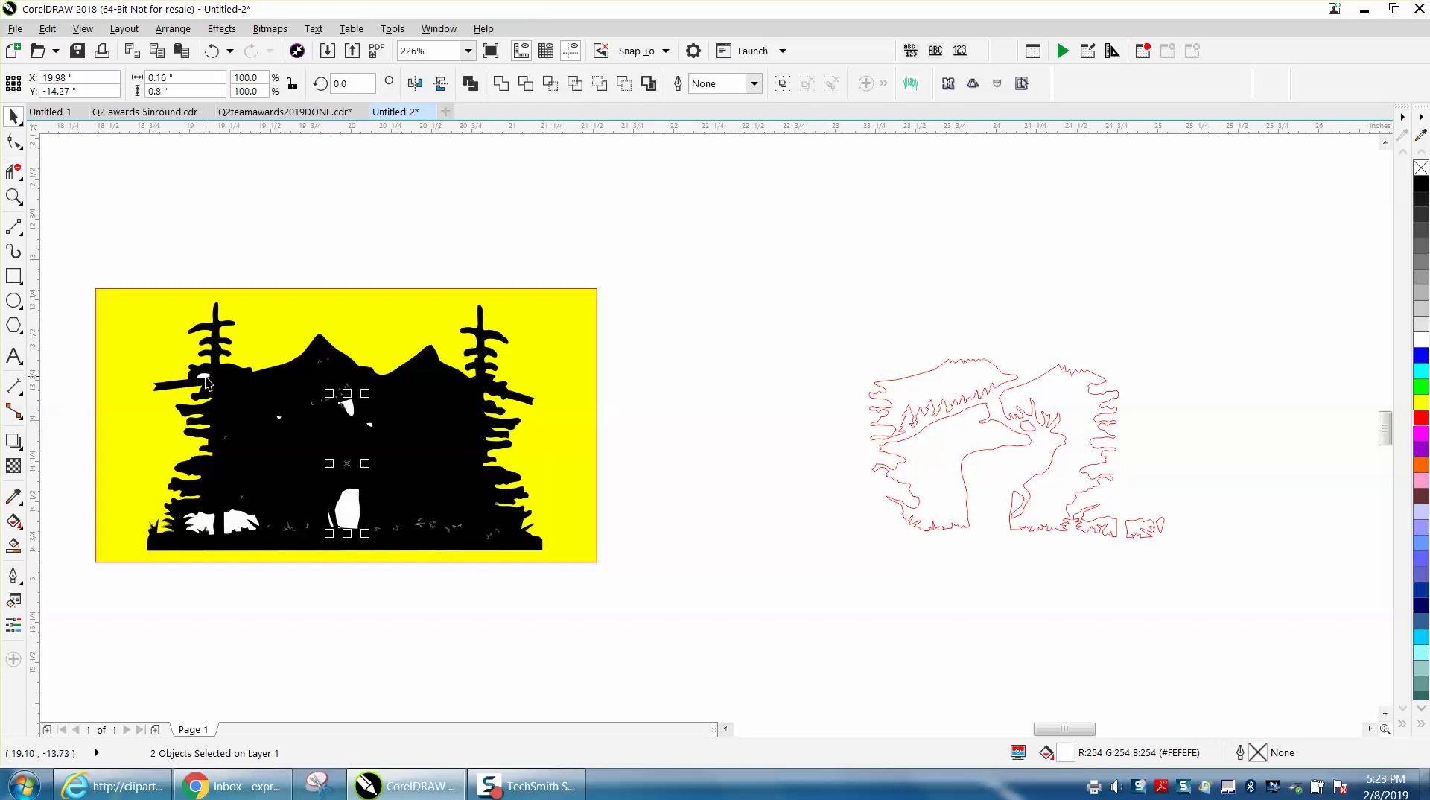
shift+click(211, 525)
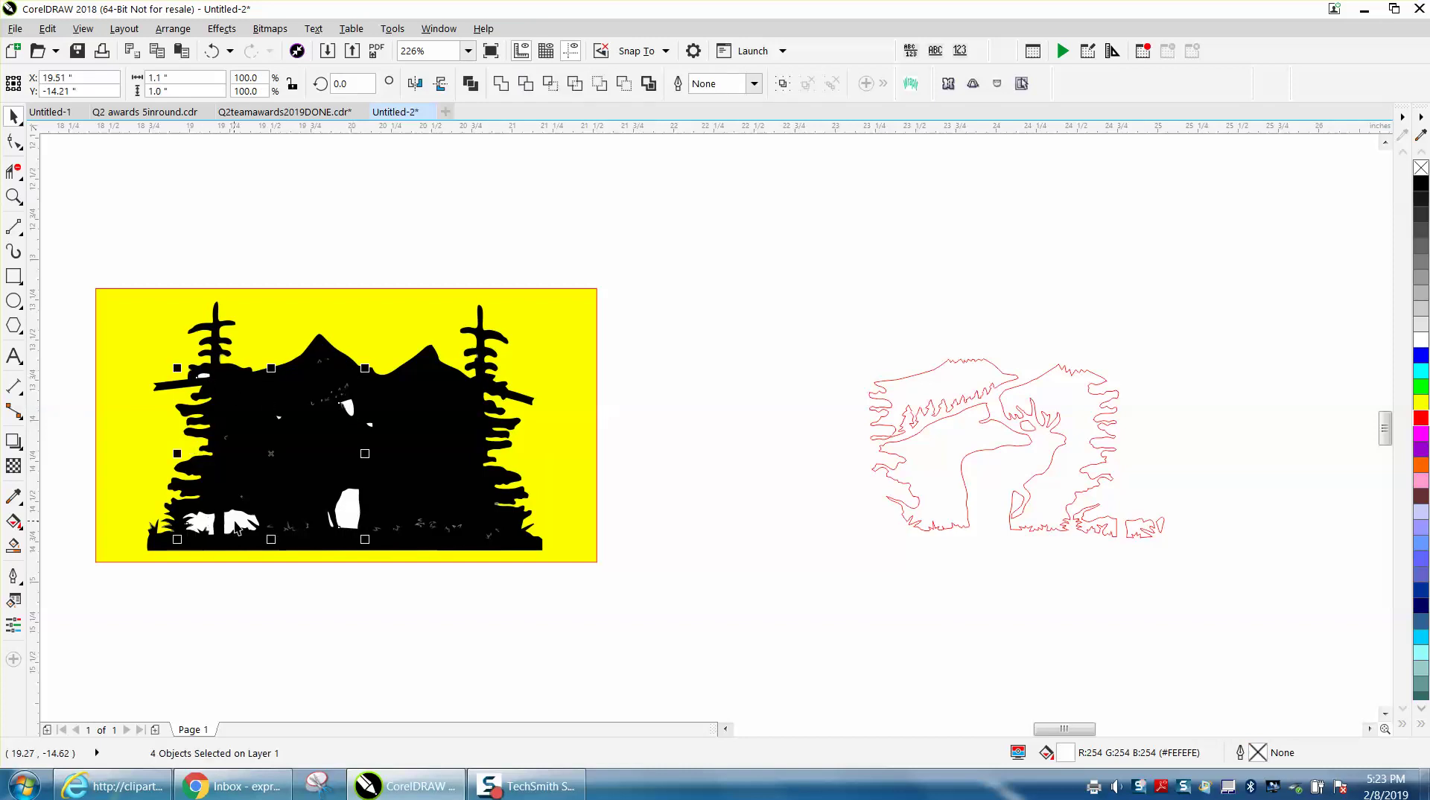
shift+click(238, 521)
click(1422, 192)
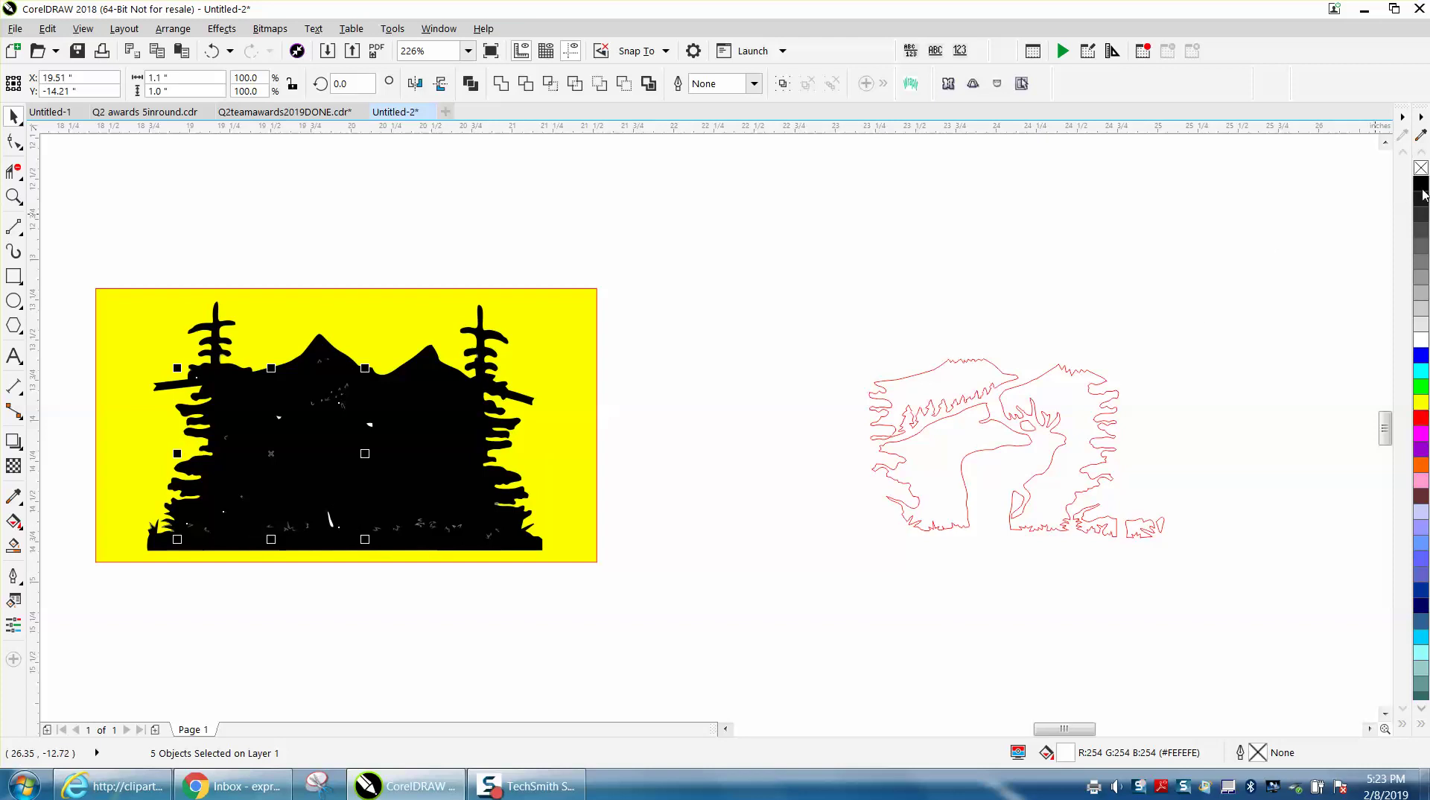
right_click(1422, 419)
key(shift+Right)
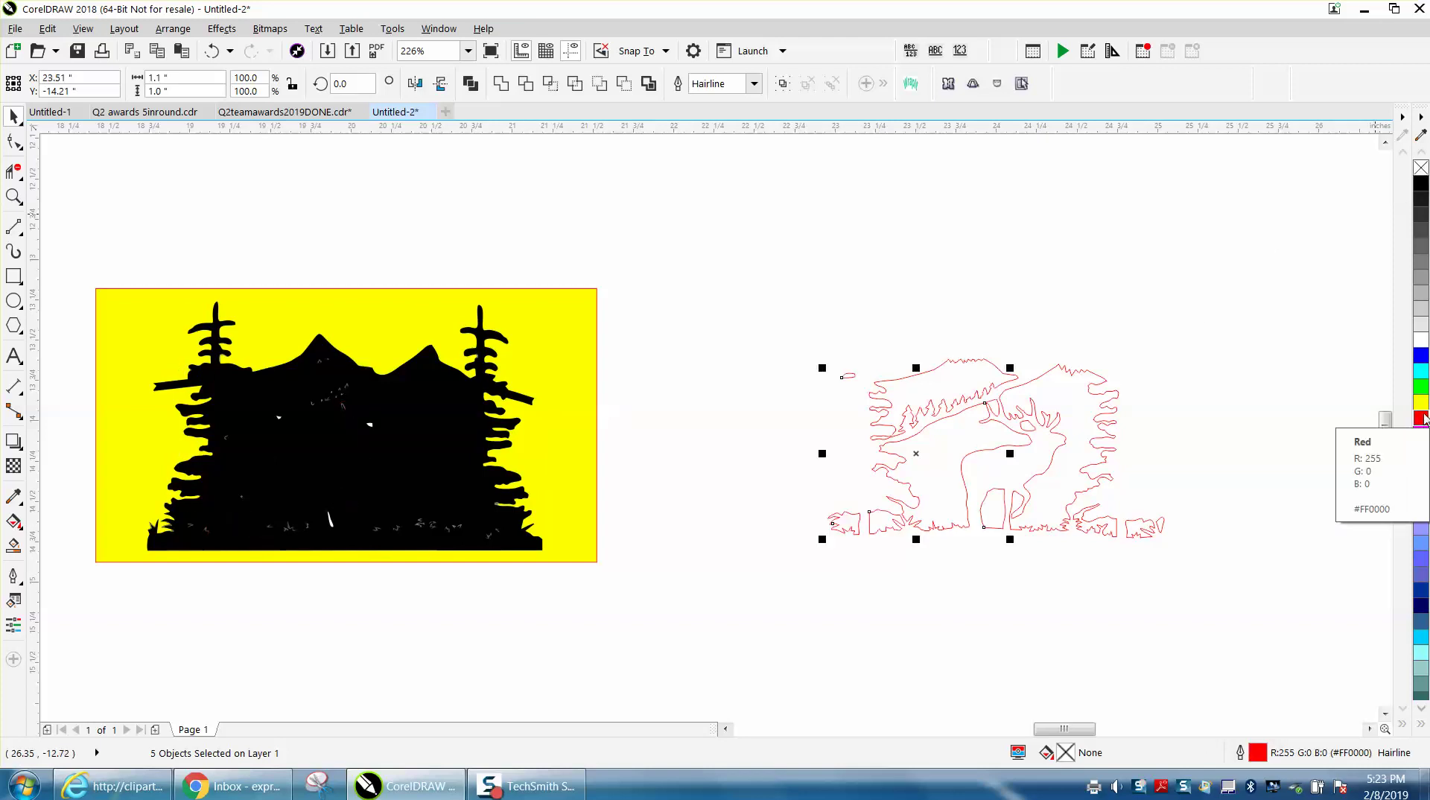
Give three tiny white marks no fill and a red outline, and move them 4 inches right.
click(370, 424)
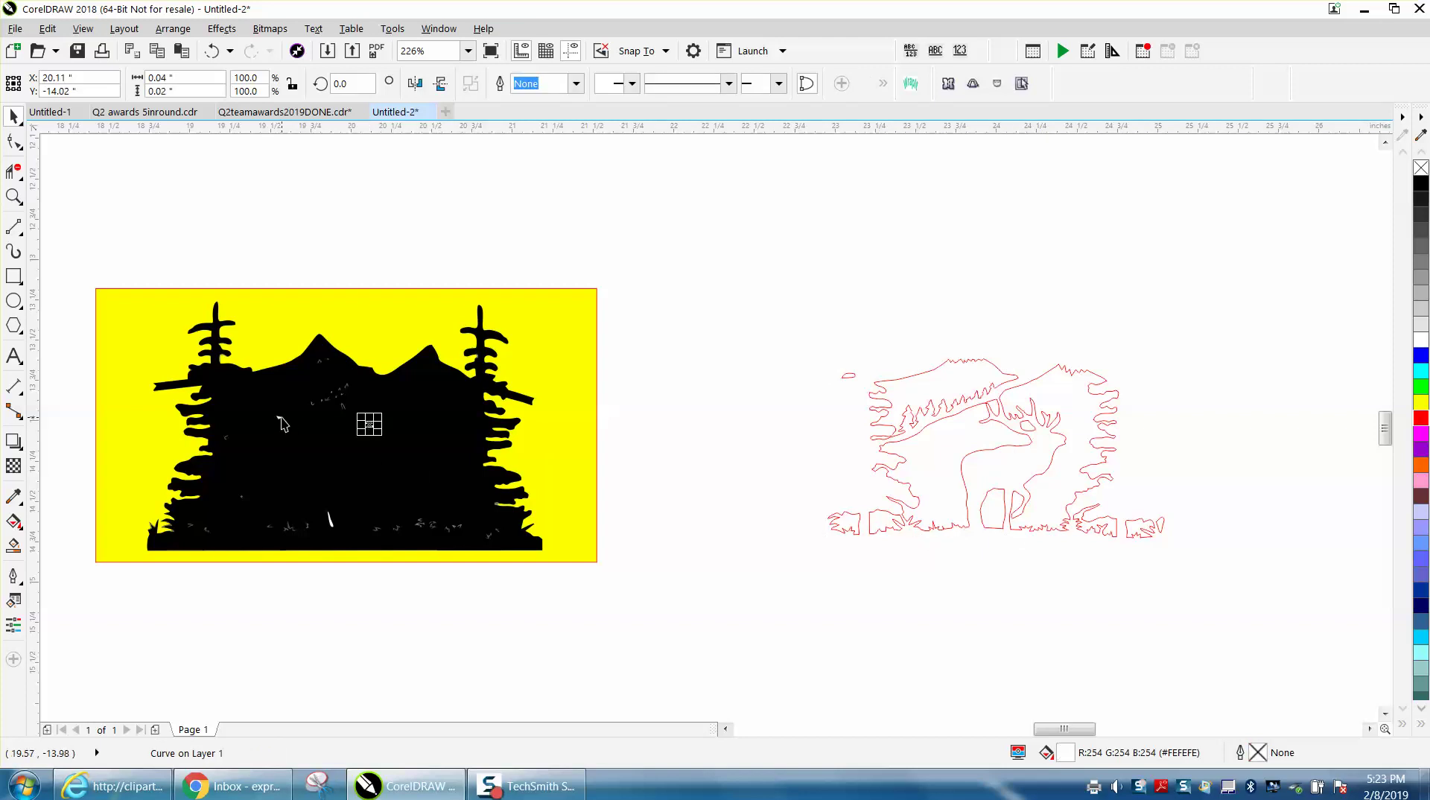
shift+click(279, 420)
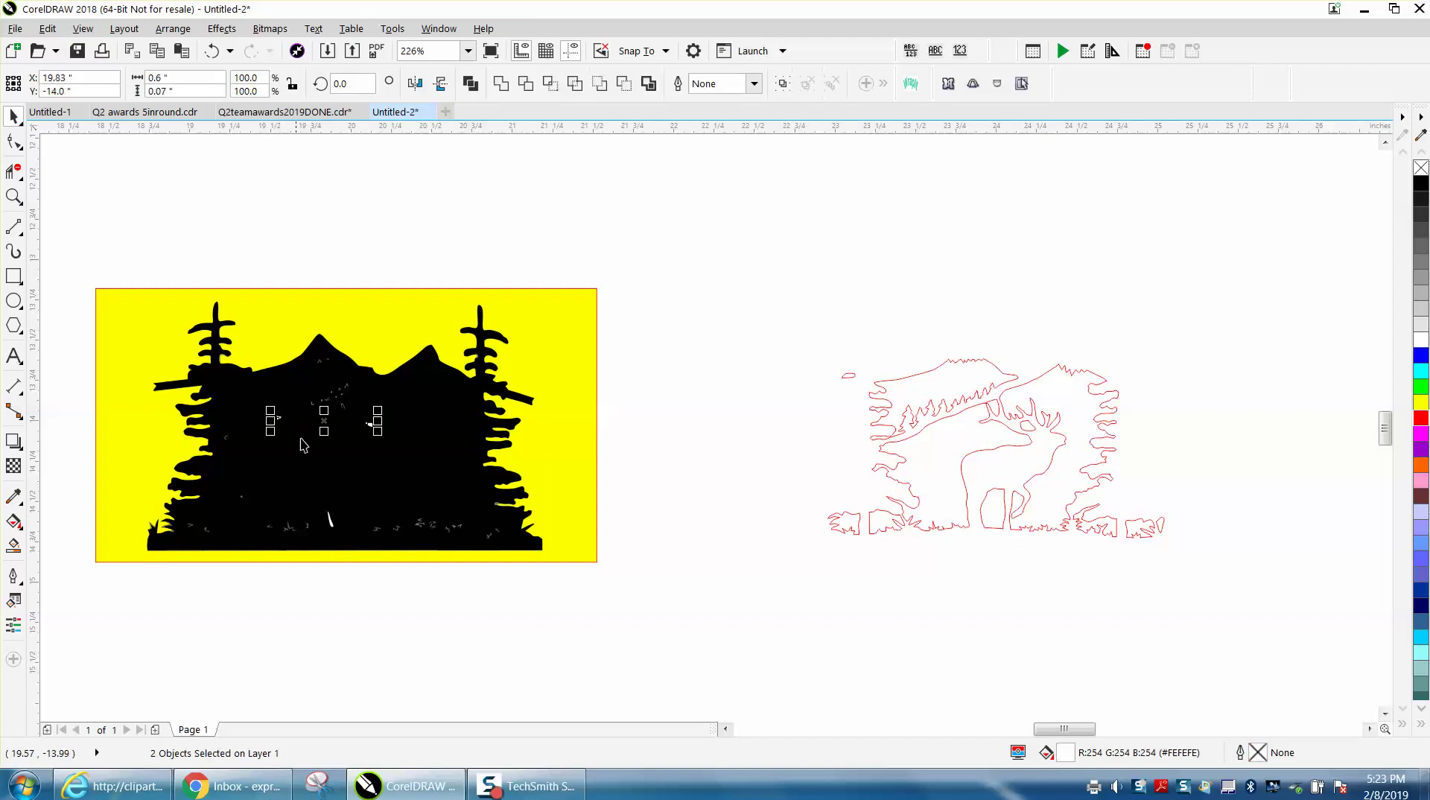
shift+click(330, 523)
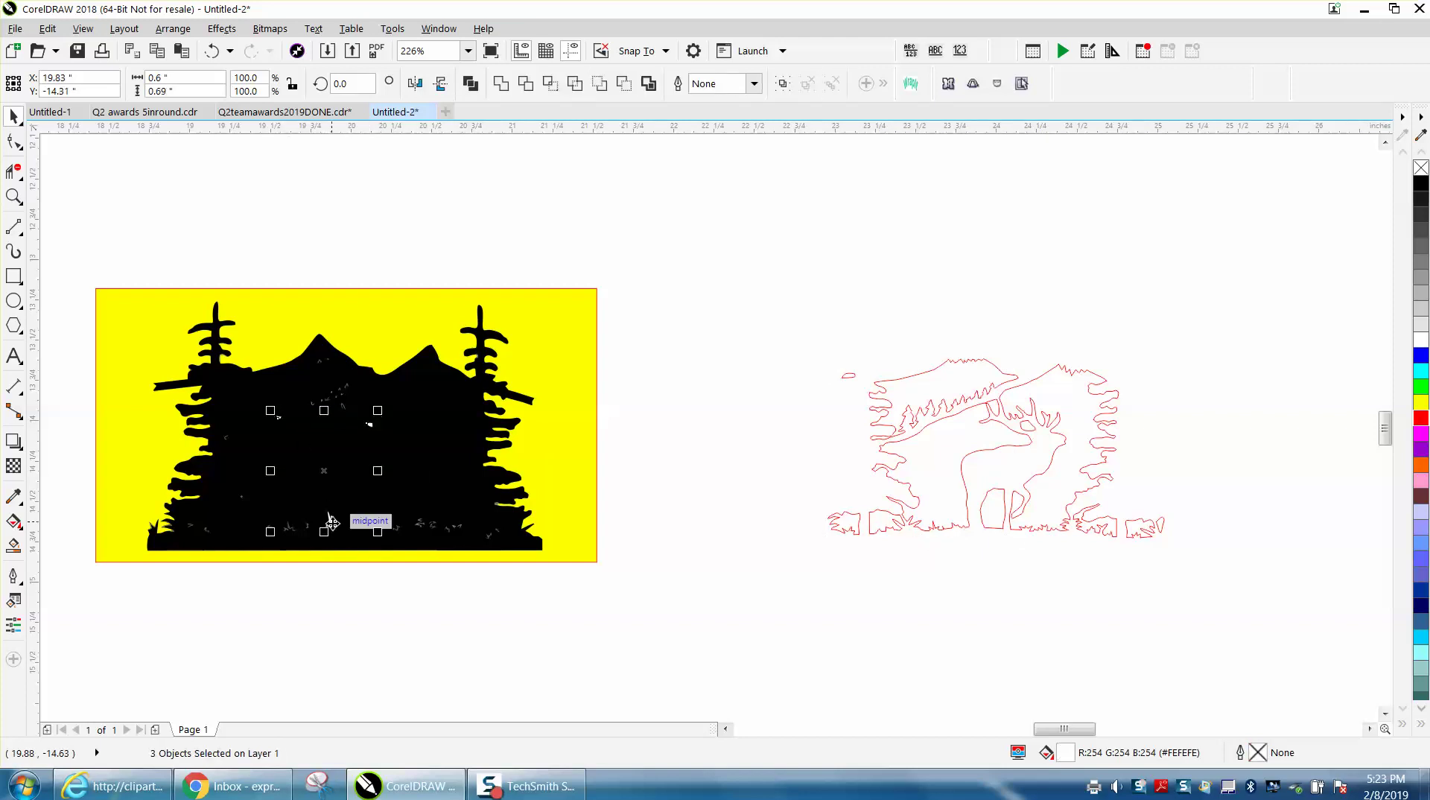
click(1420, 173)
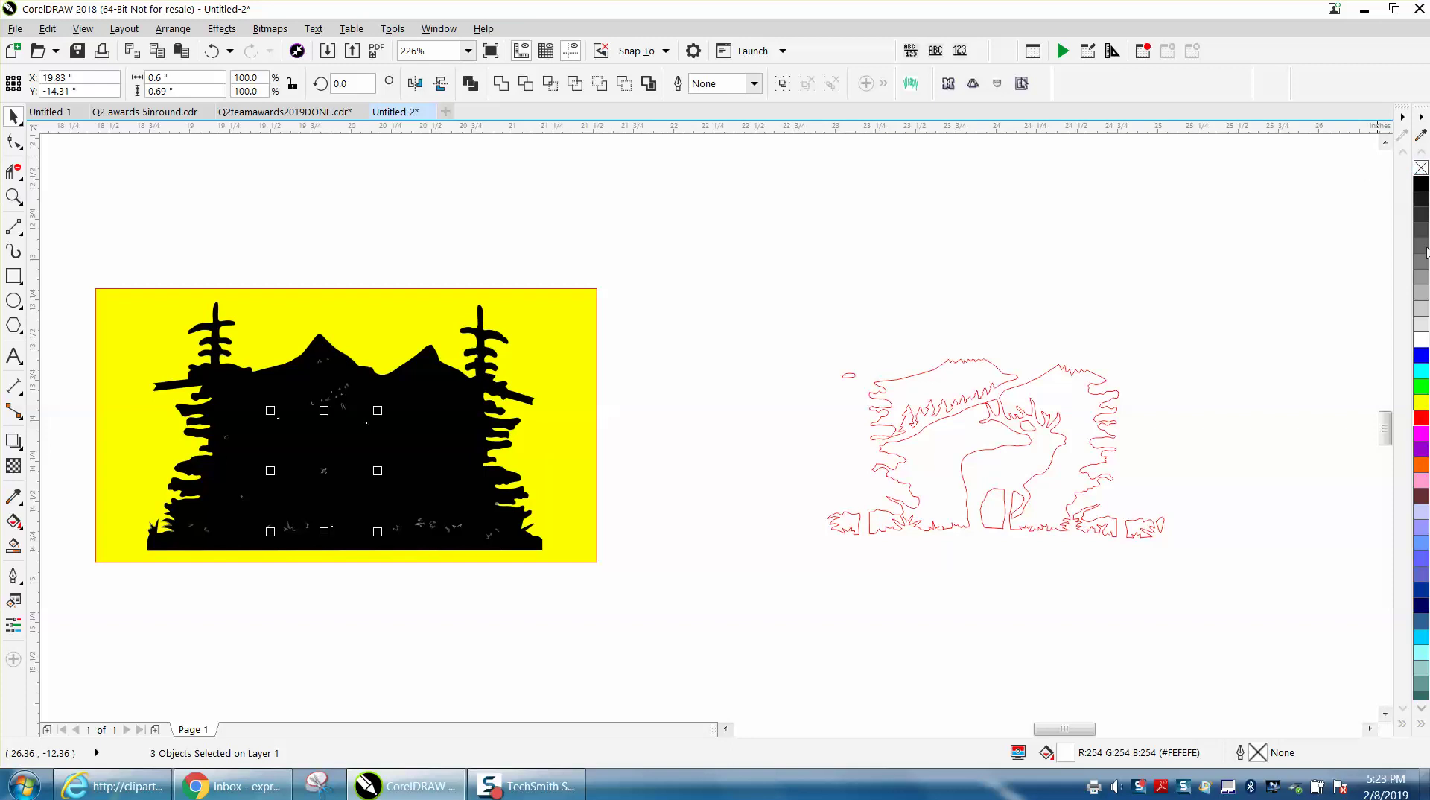
right_click(1421, 420)
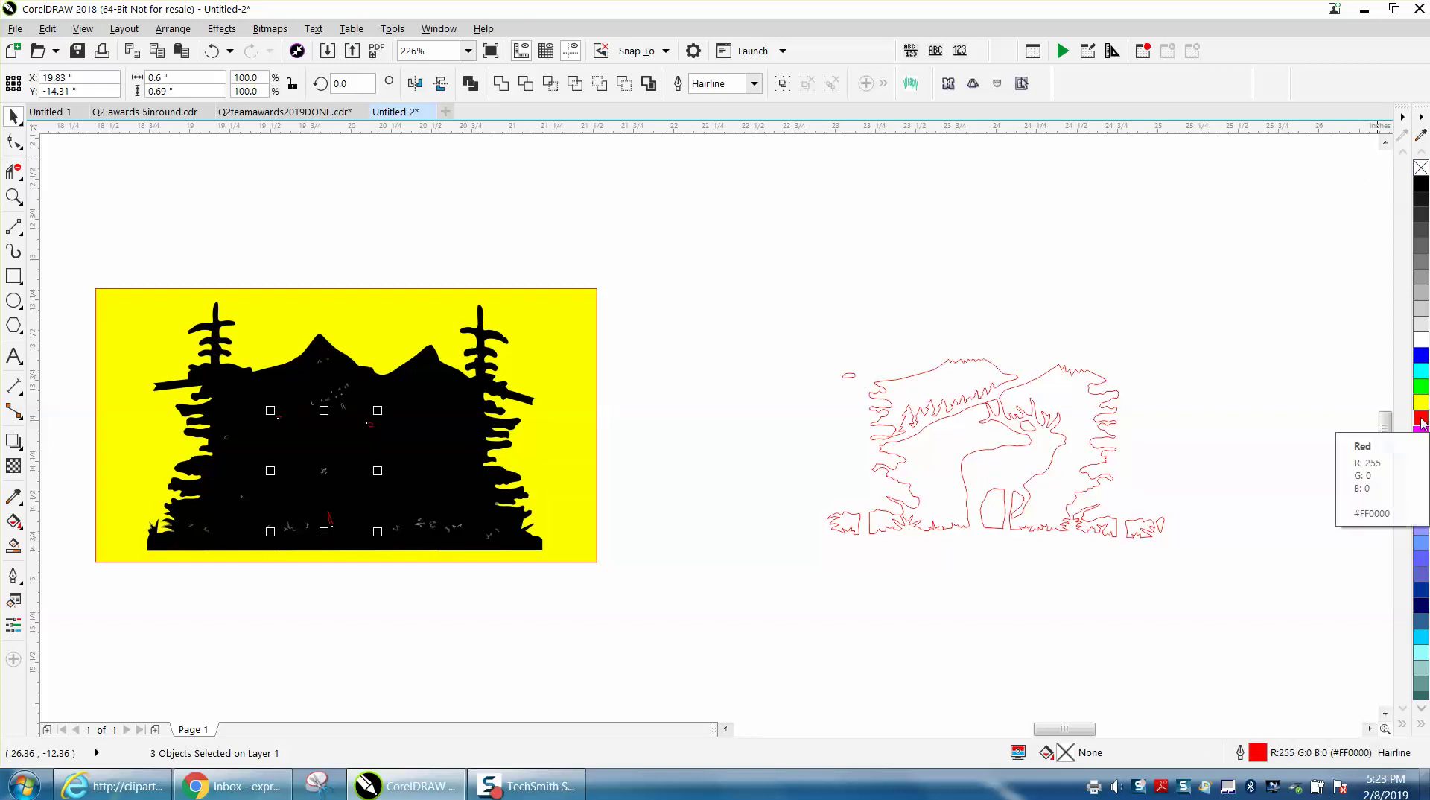
key(Right)
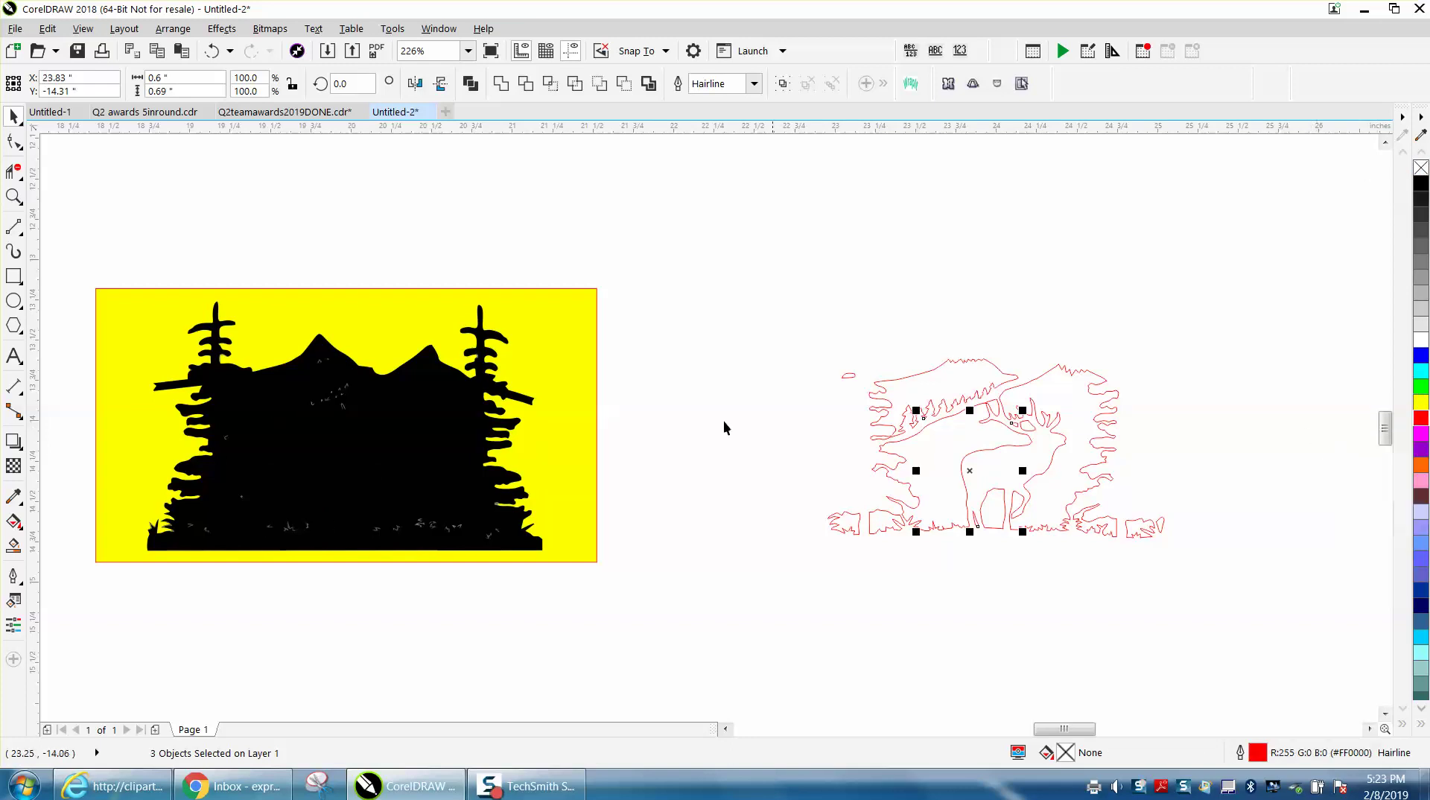
Remove the black silhouette's fill, outline it in red, and move it 4 inches down.
click(431, 444)
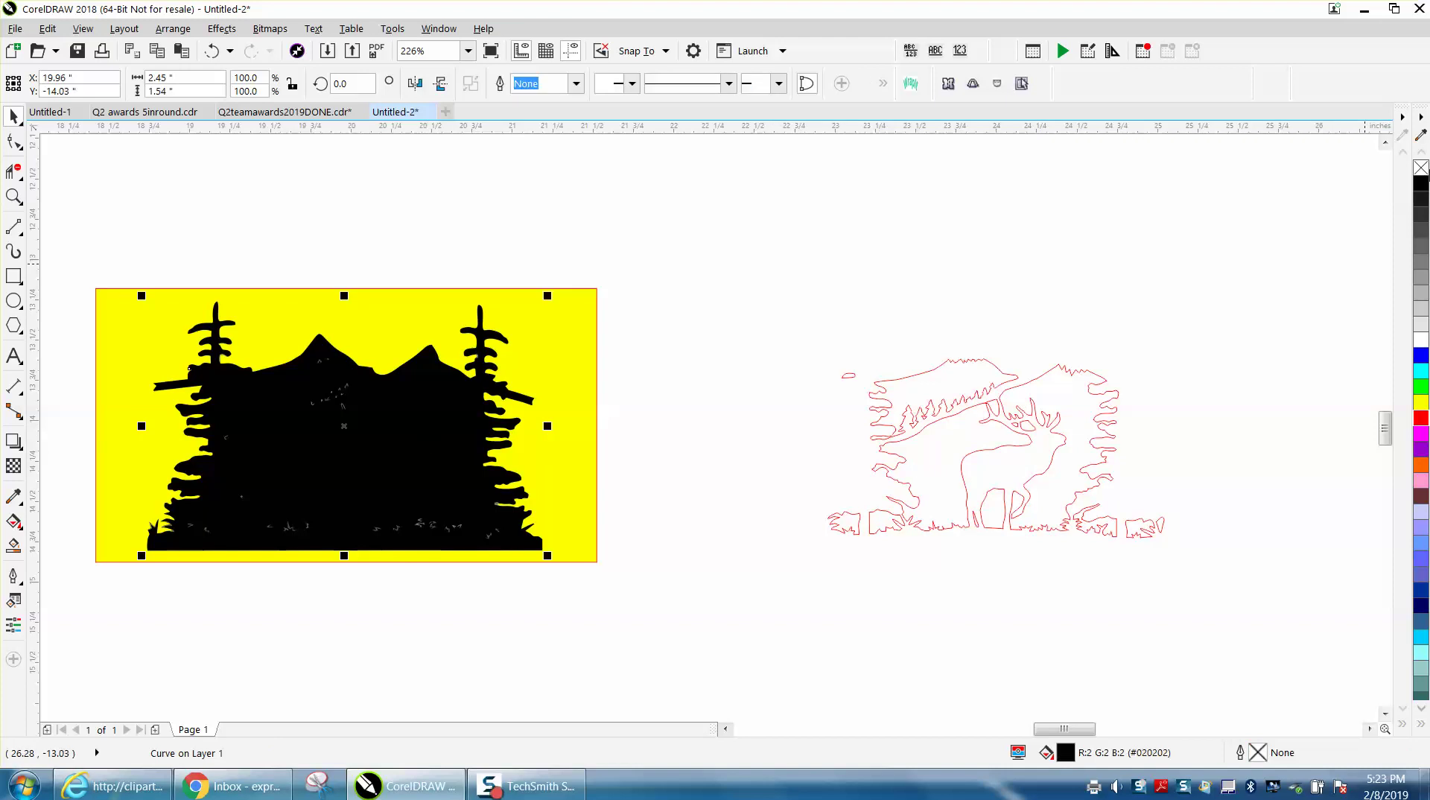
click(1421, 167)
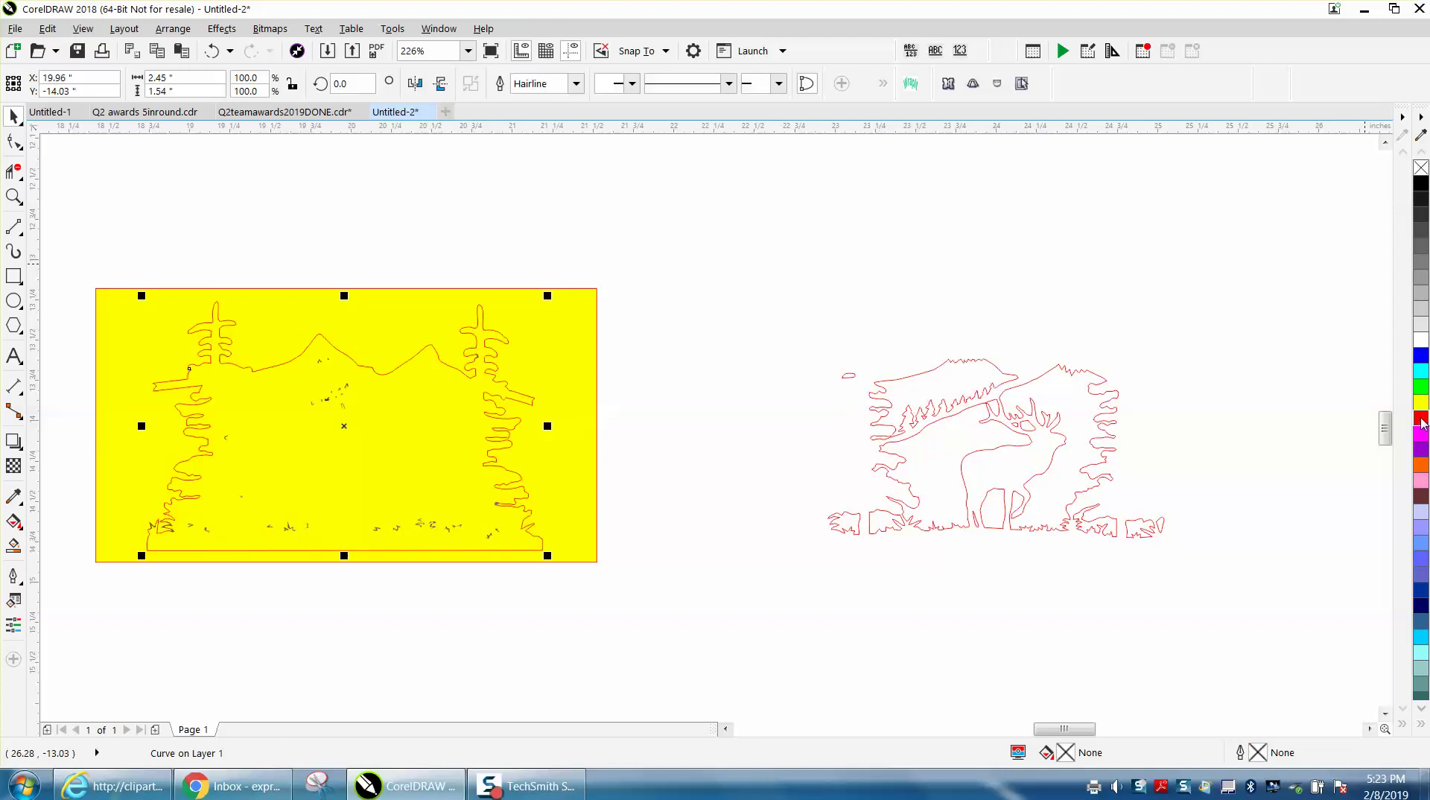
right_click(1422, 418)
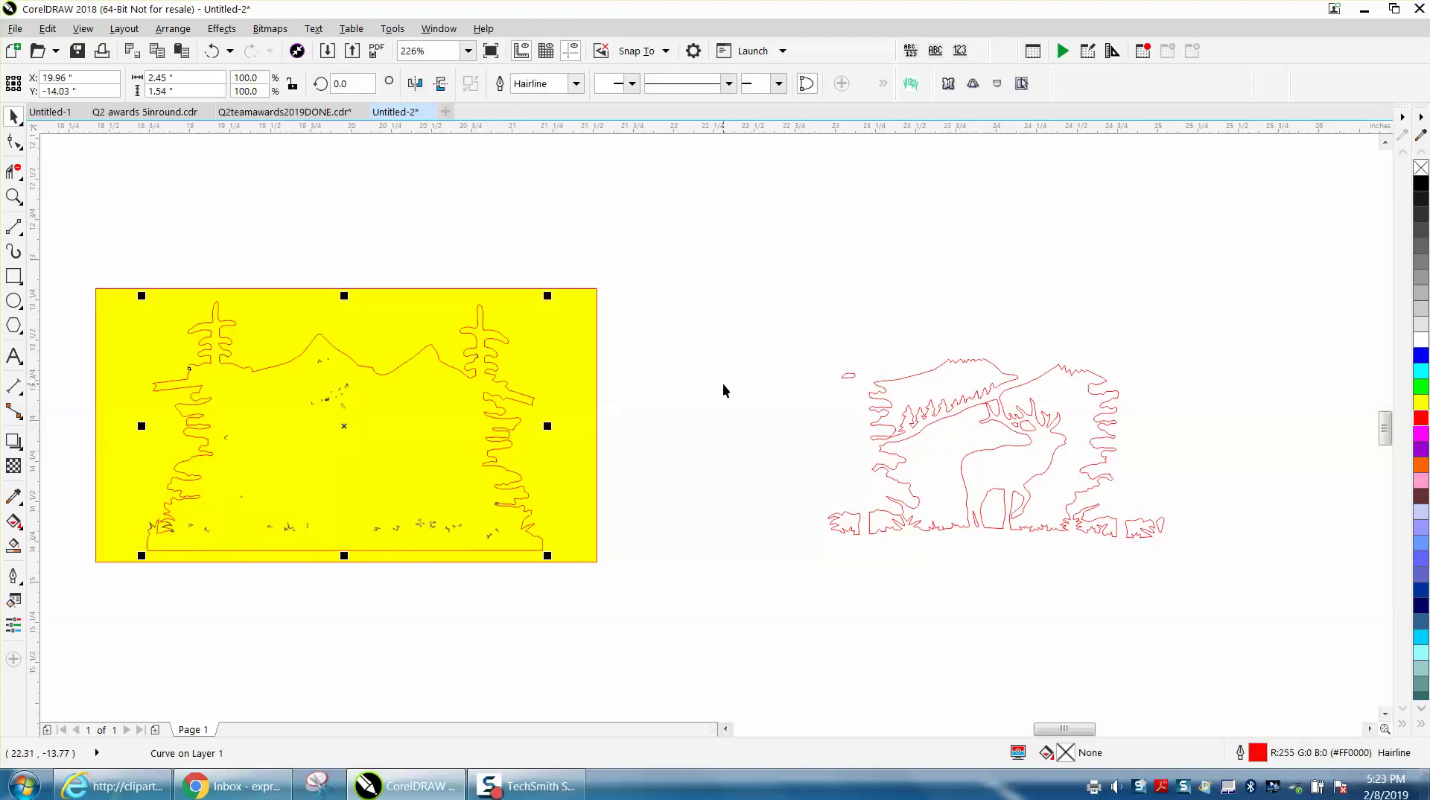
key(Down)
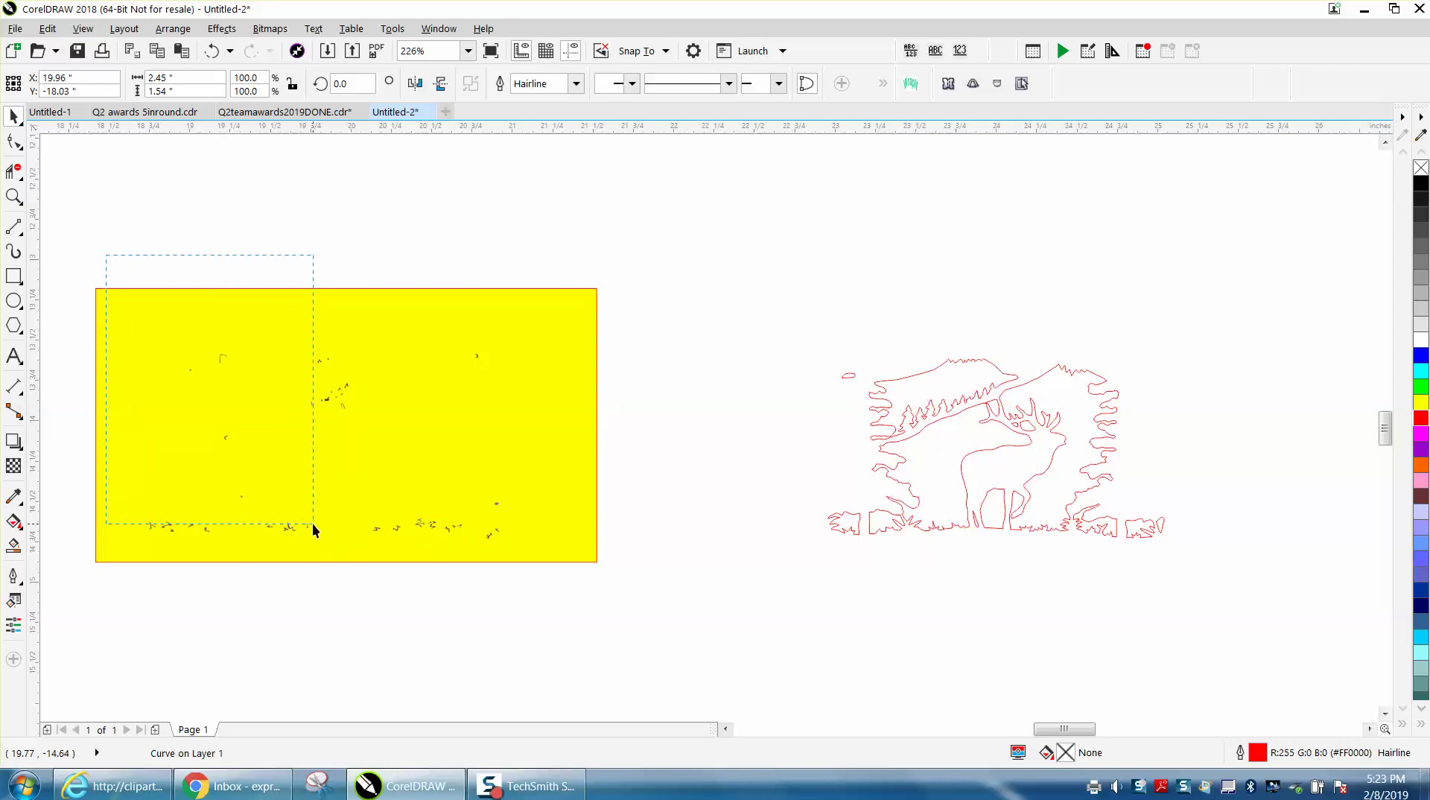
Centre the silhouette outline and the red elk drawing over the yellow rectangle.
drag(311, 523, 572, 596)
click(572, 596)
scroll(476, 619, down, 3)
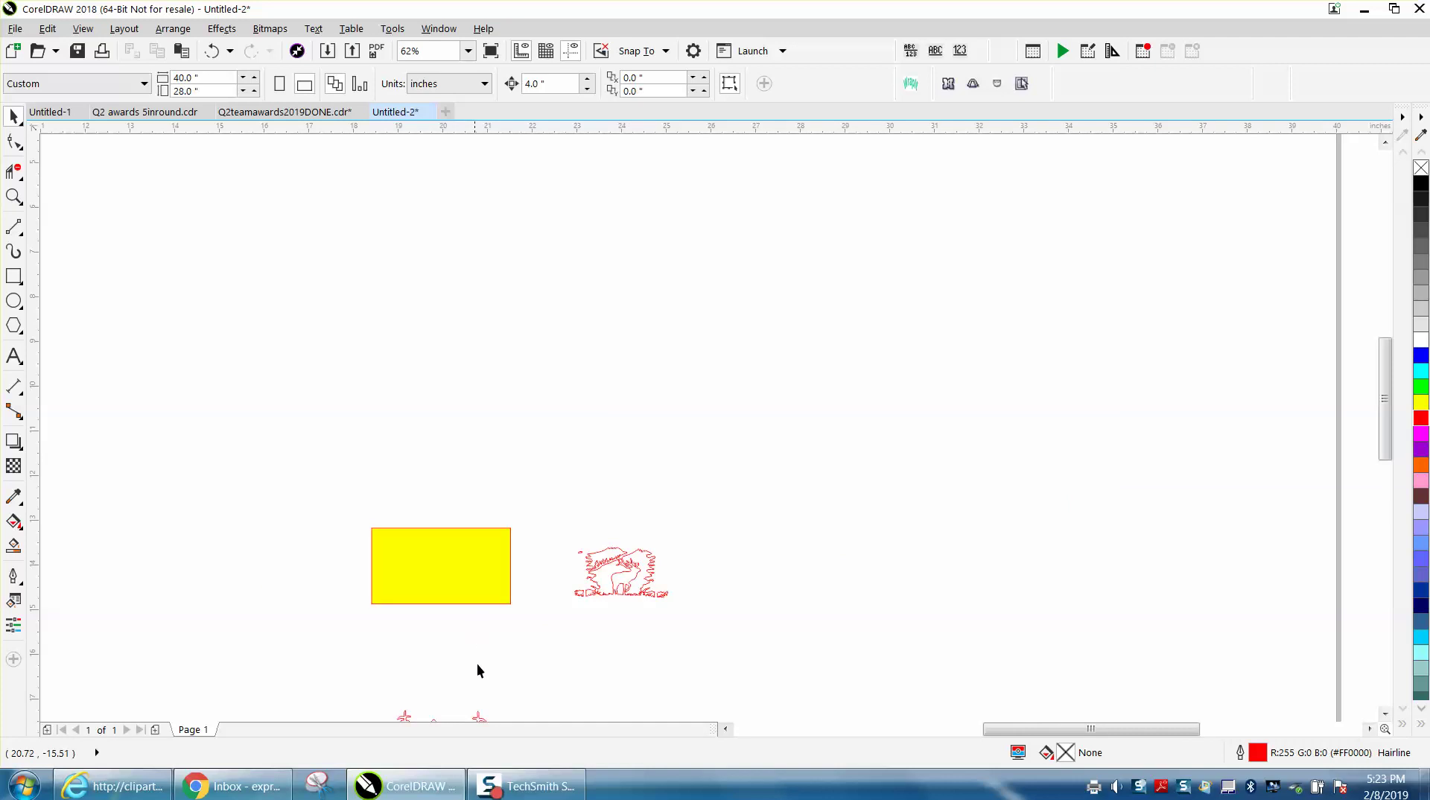
click(480, 713)
key(ctrl+z)
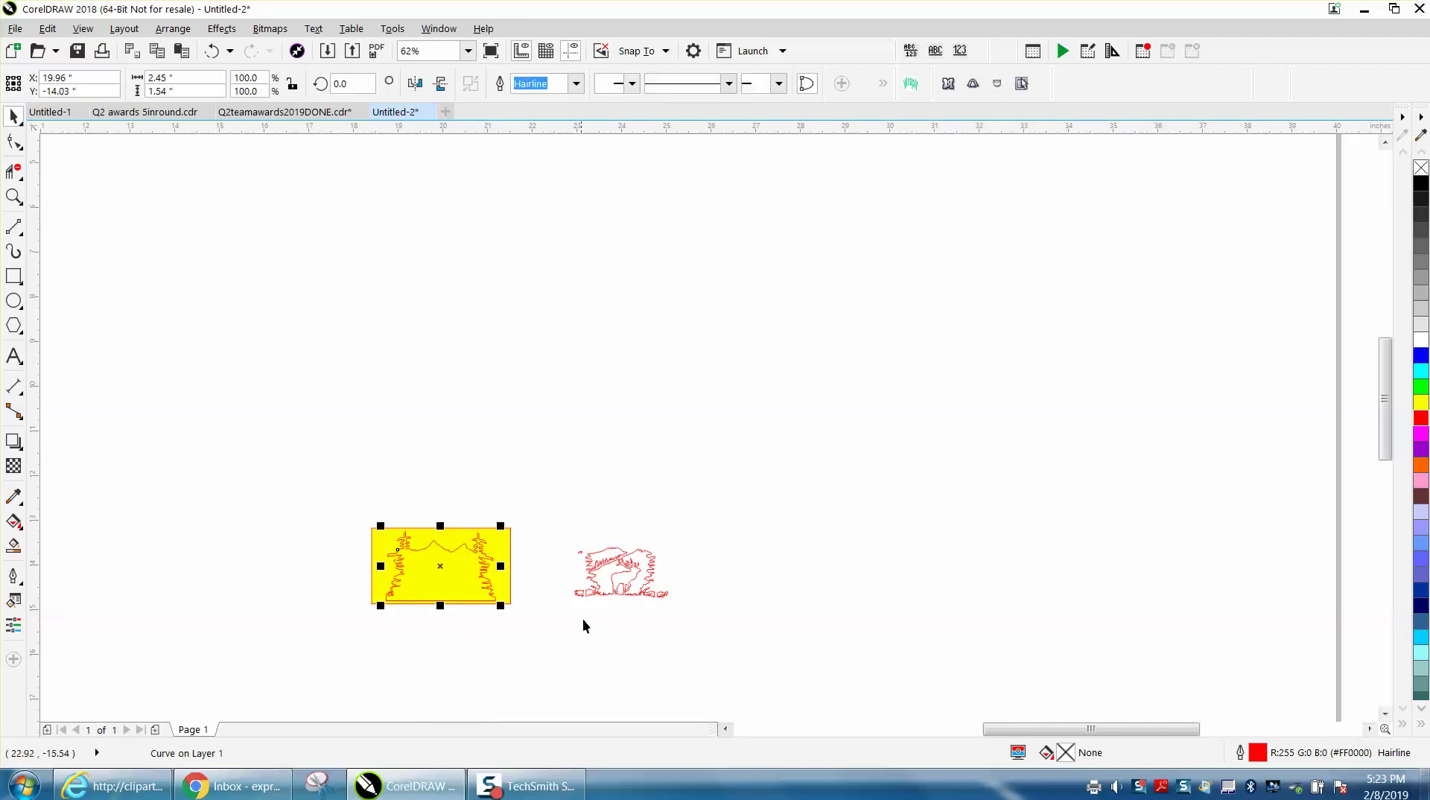
drag(561, 540, 737, 640)
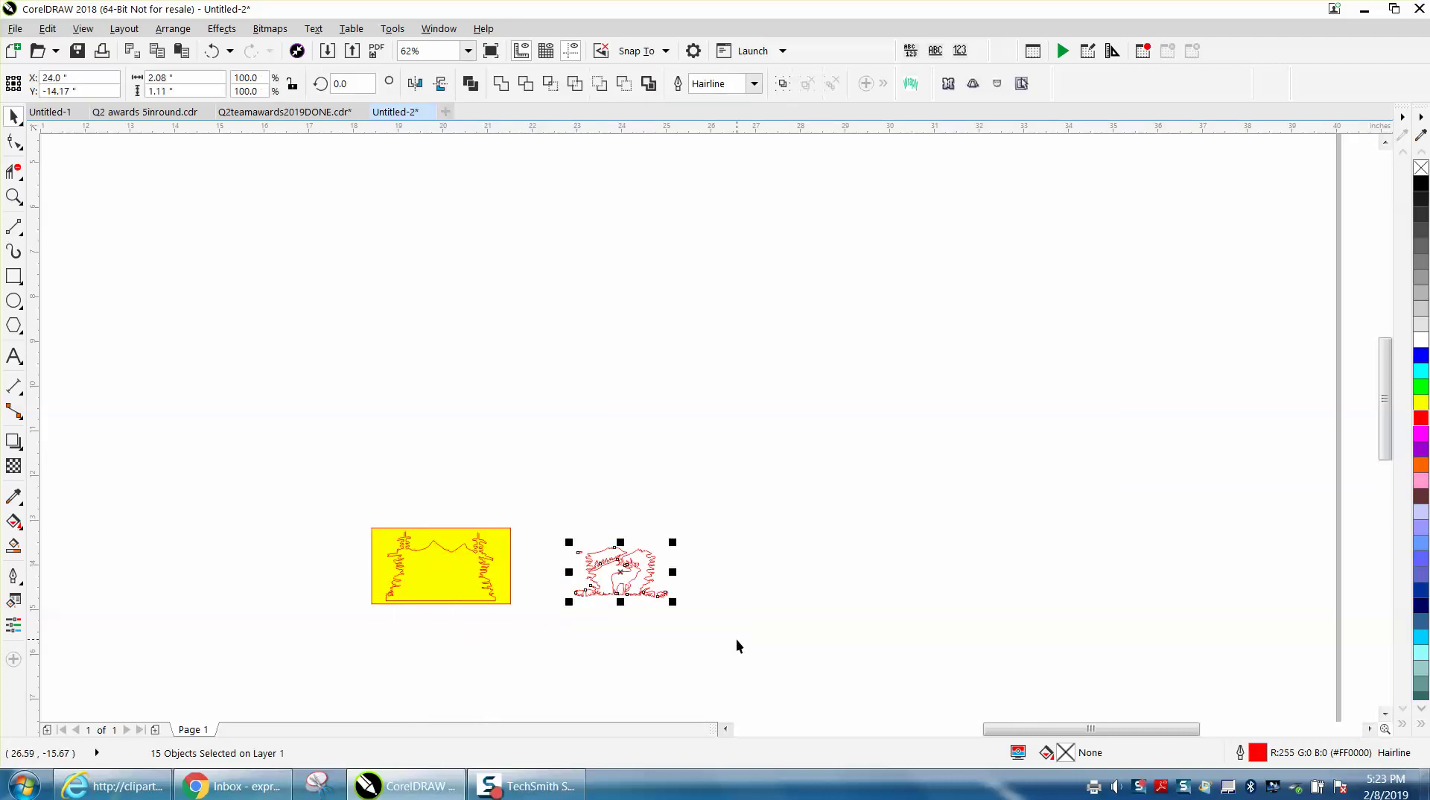
key(ctrl+z)
click(13, 197)
drag(347, 503, 590, 633)
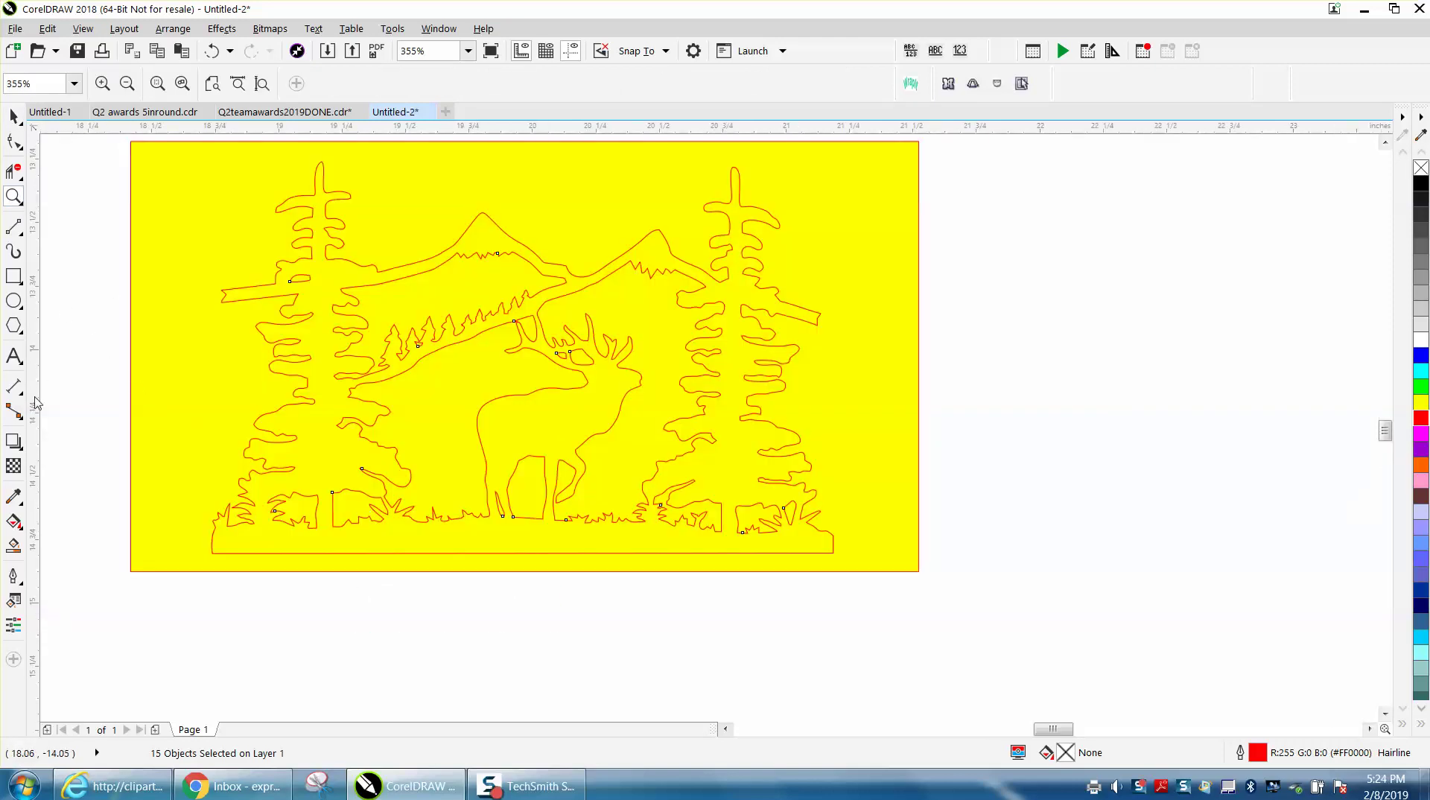
Smart Fill the outlined elk artwork black, undoing the fill that blacked out the rectangle.
click(14, 546)
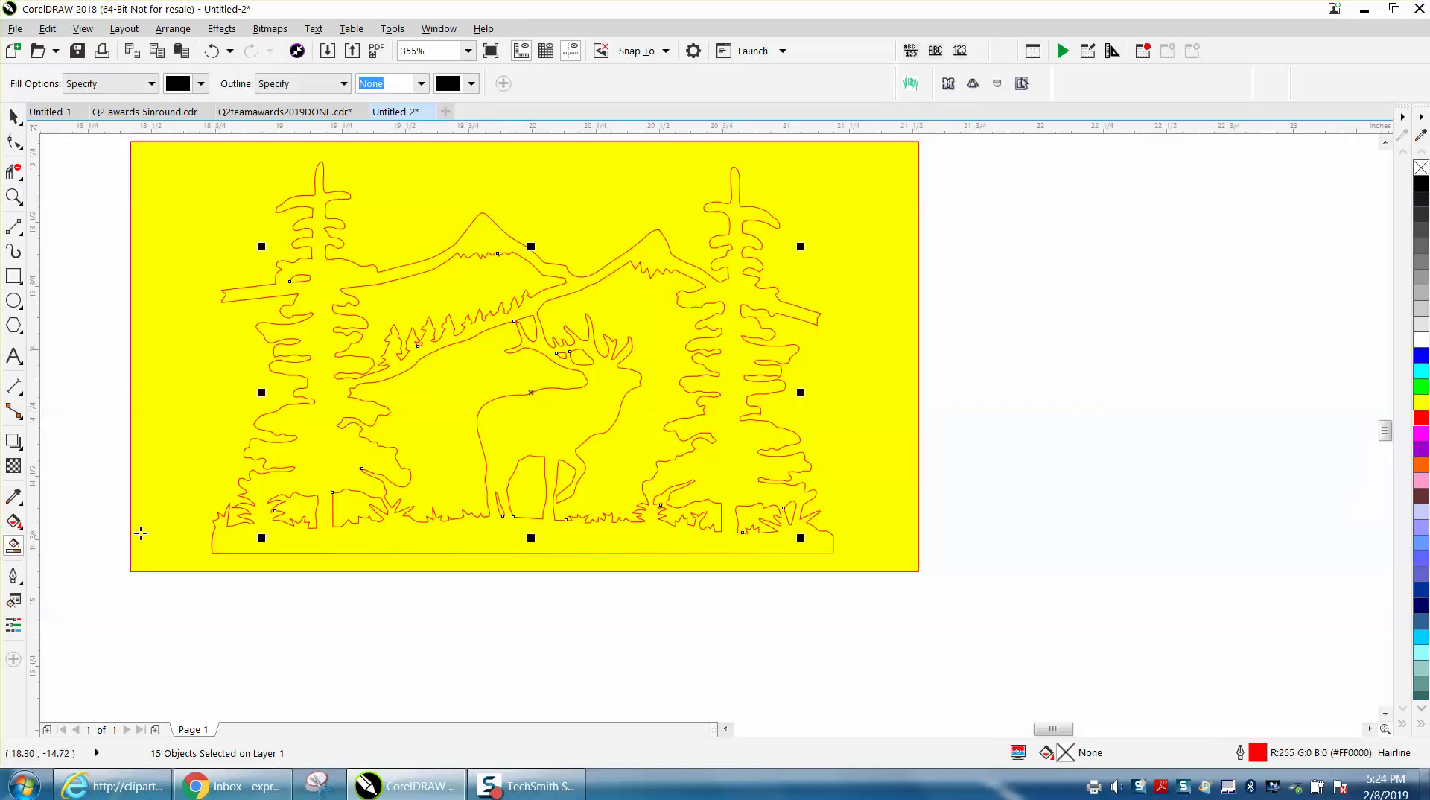
click(333, 539)
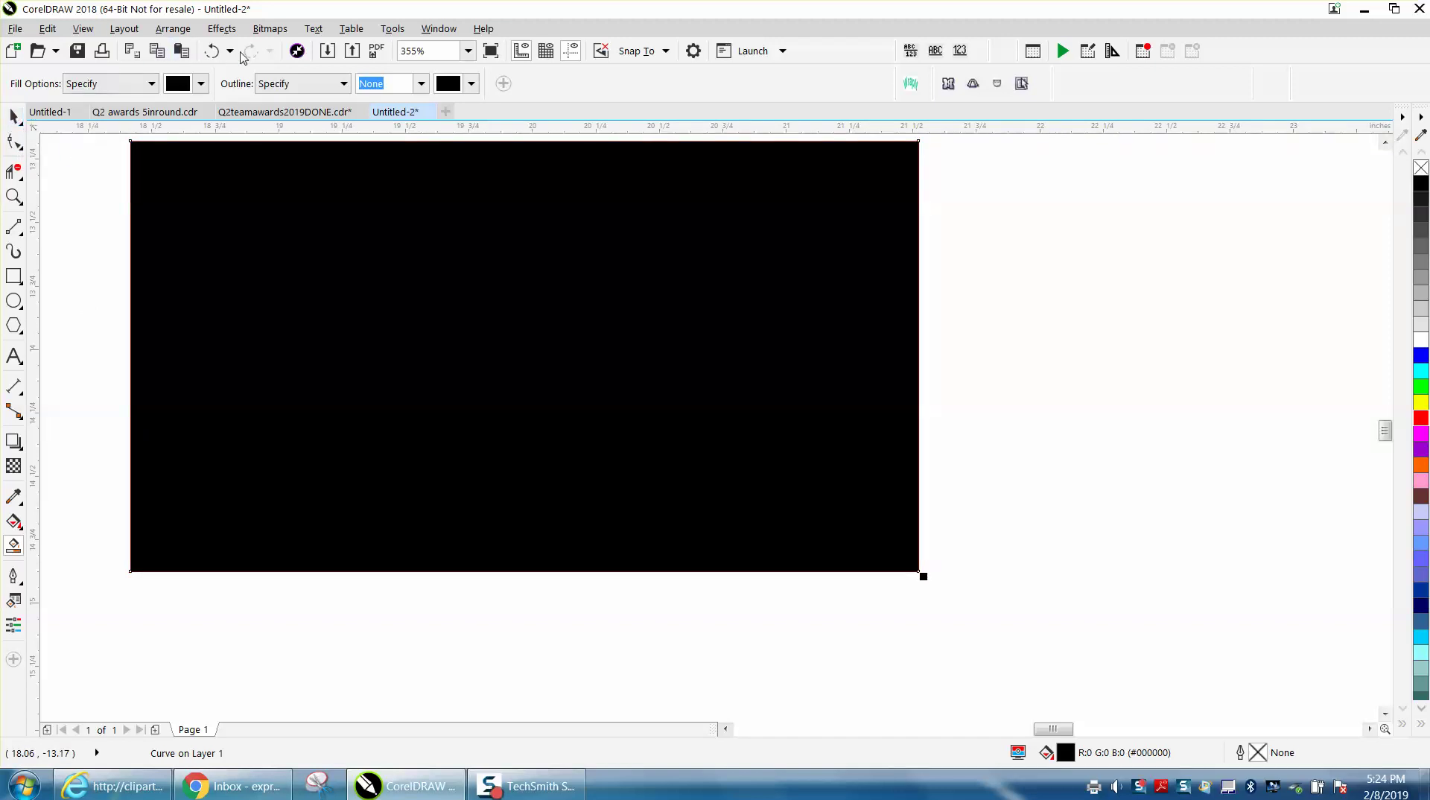
click(213, 50)
Delete the yellow background rectangle and remove the red outlines from all elk artwork pieces.
click(13, 117)
click(141, 164)
key(Delete)
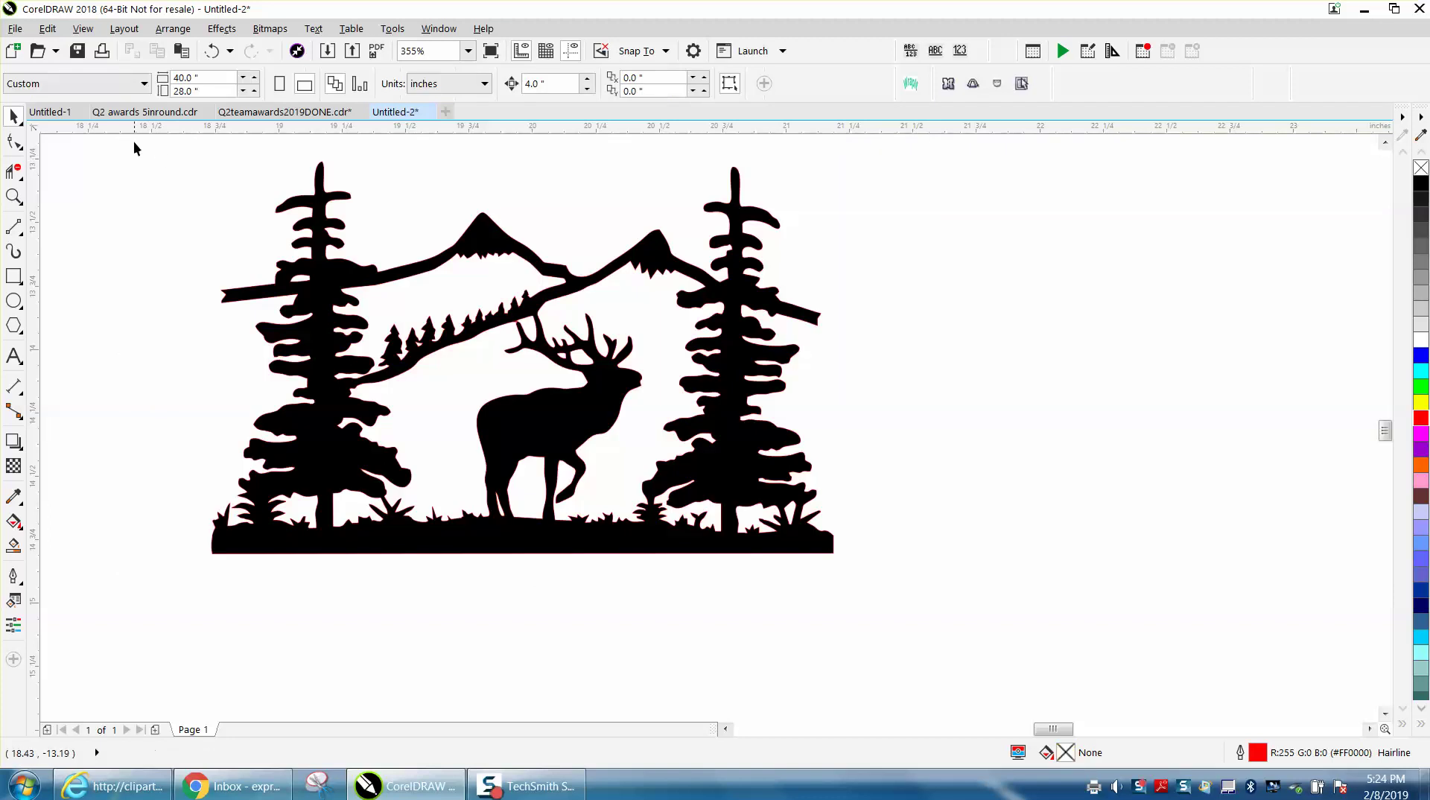
drag(133, 141, 1009, 605)
scroll(1028, 522, up, 2)
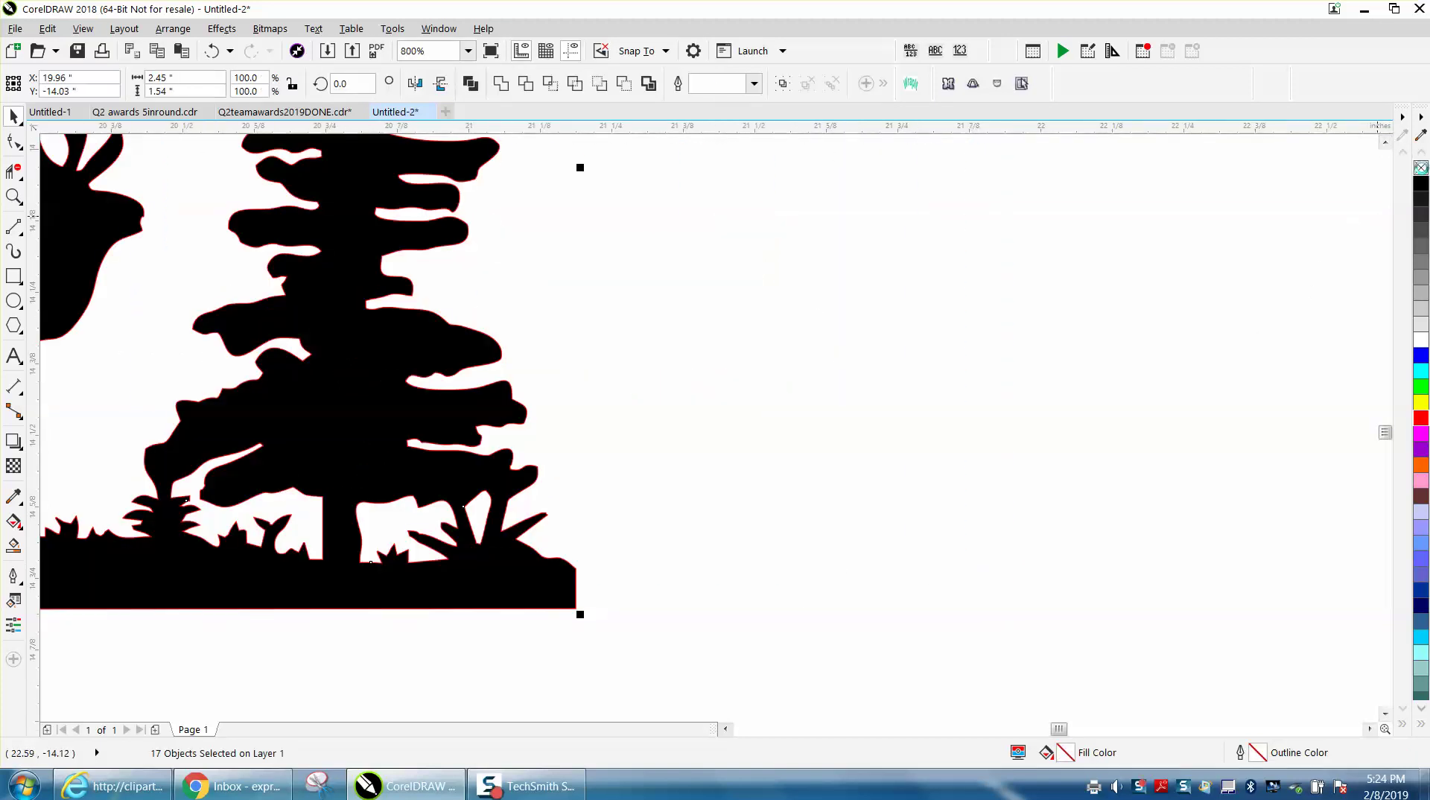
right_click(1421, 167)
scroll(1110, 385, down, 3)
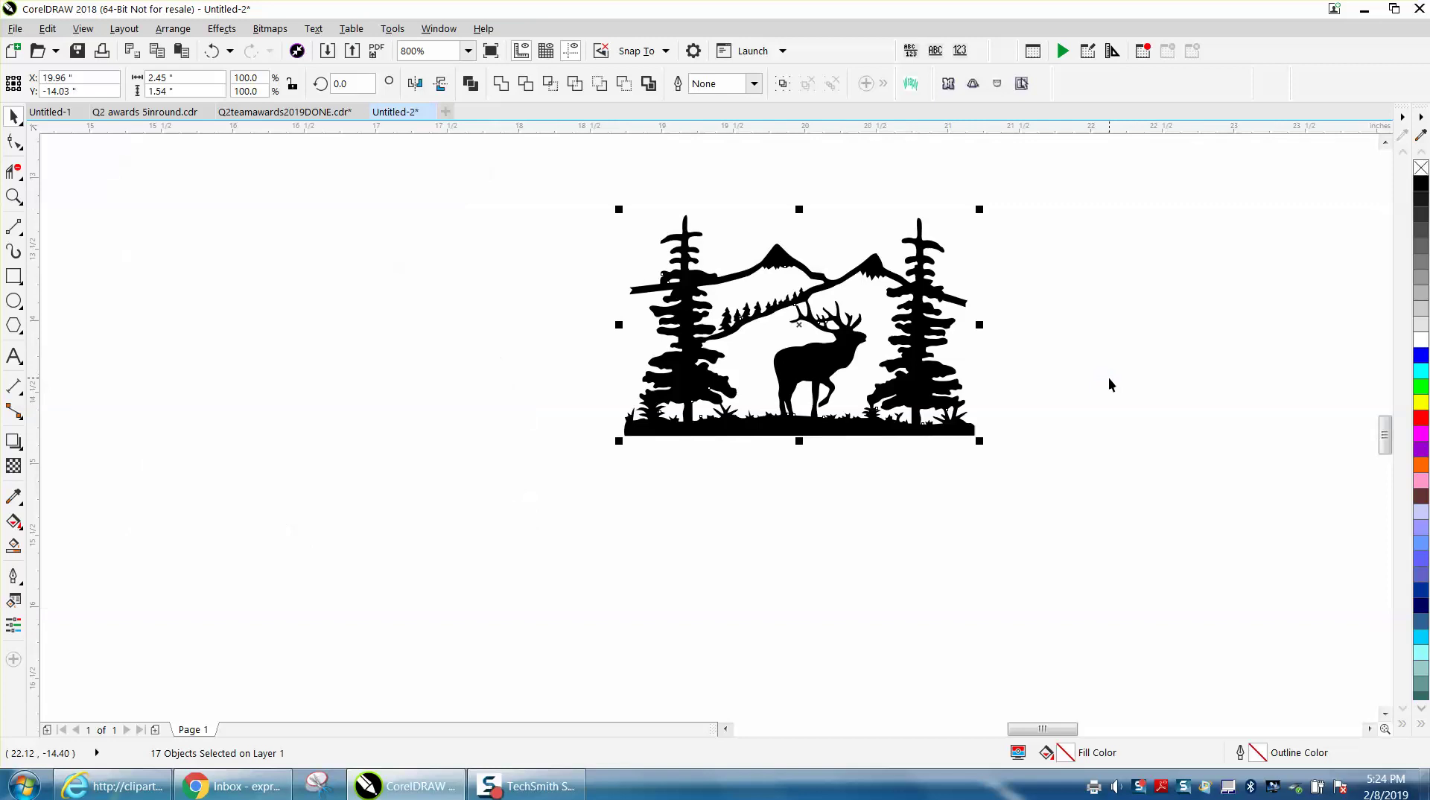
click(912, 590)
Draw a 4.34 x 1.86 in rectangle around the elk, fill it yellow, and send it to back.
click(13, 277)
drag(520, 206, 1143, 473)
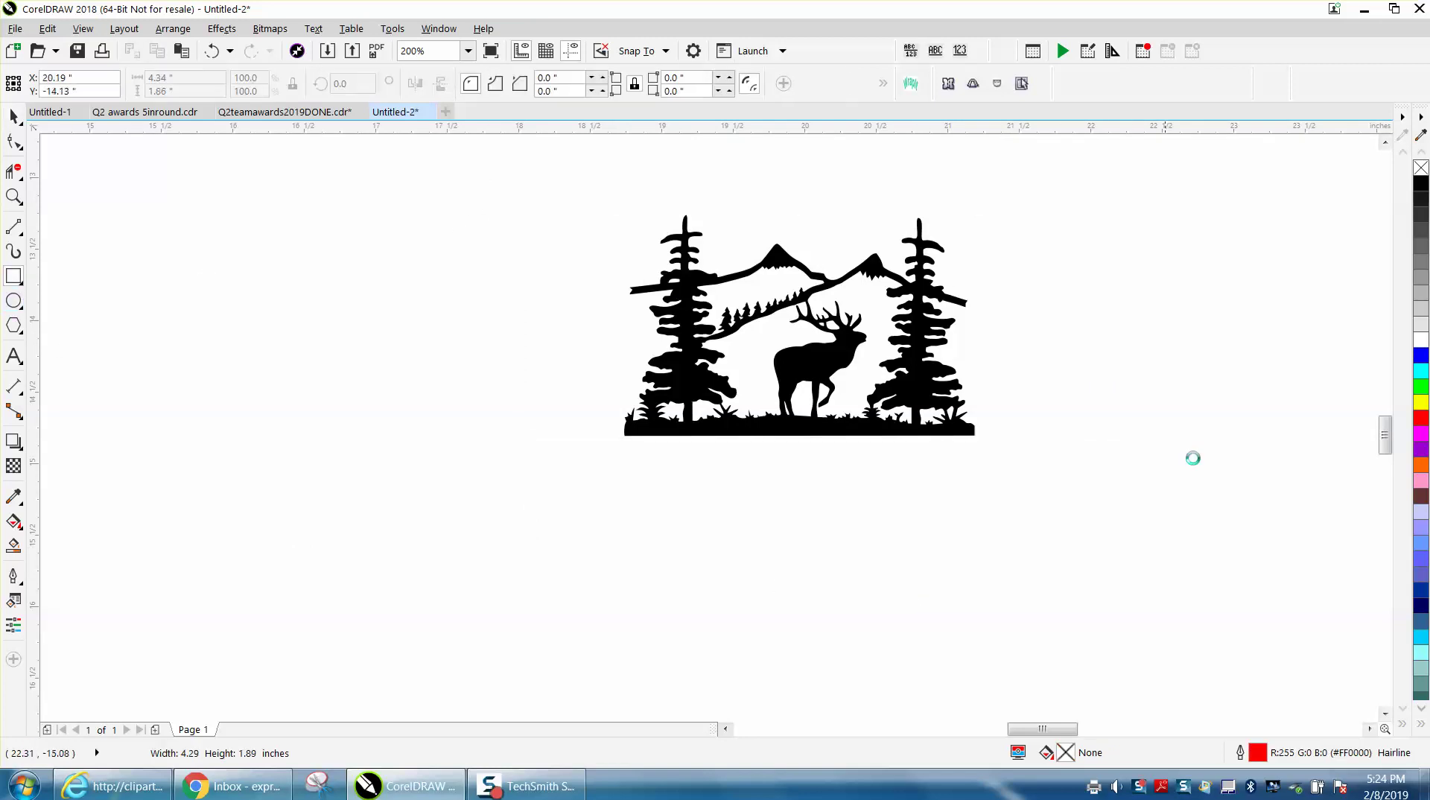
click(1421, 404)
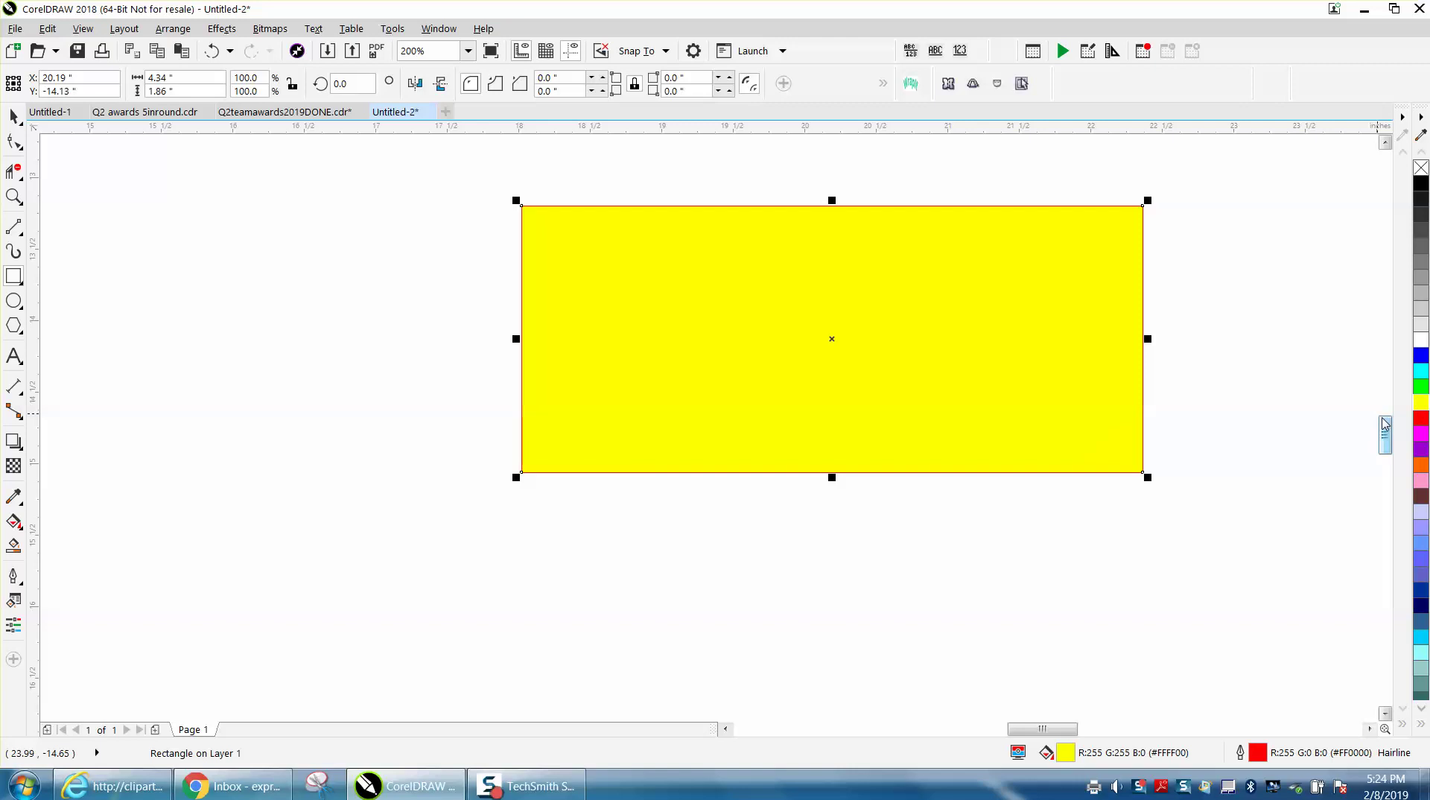
key(shift+Page_Down)
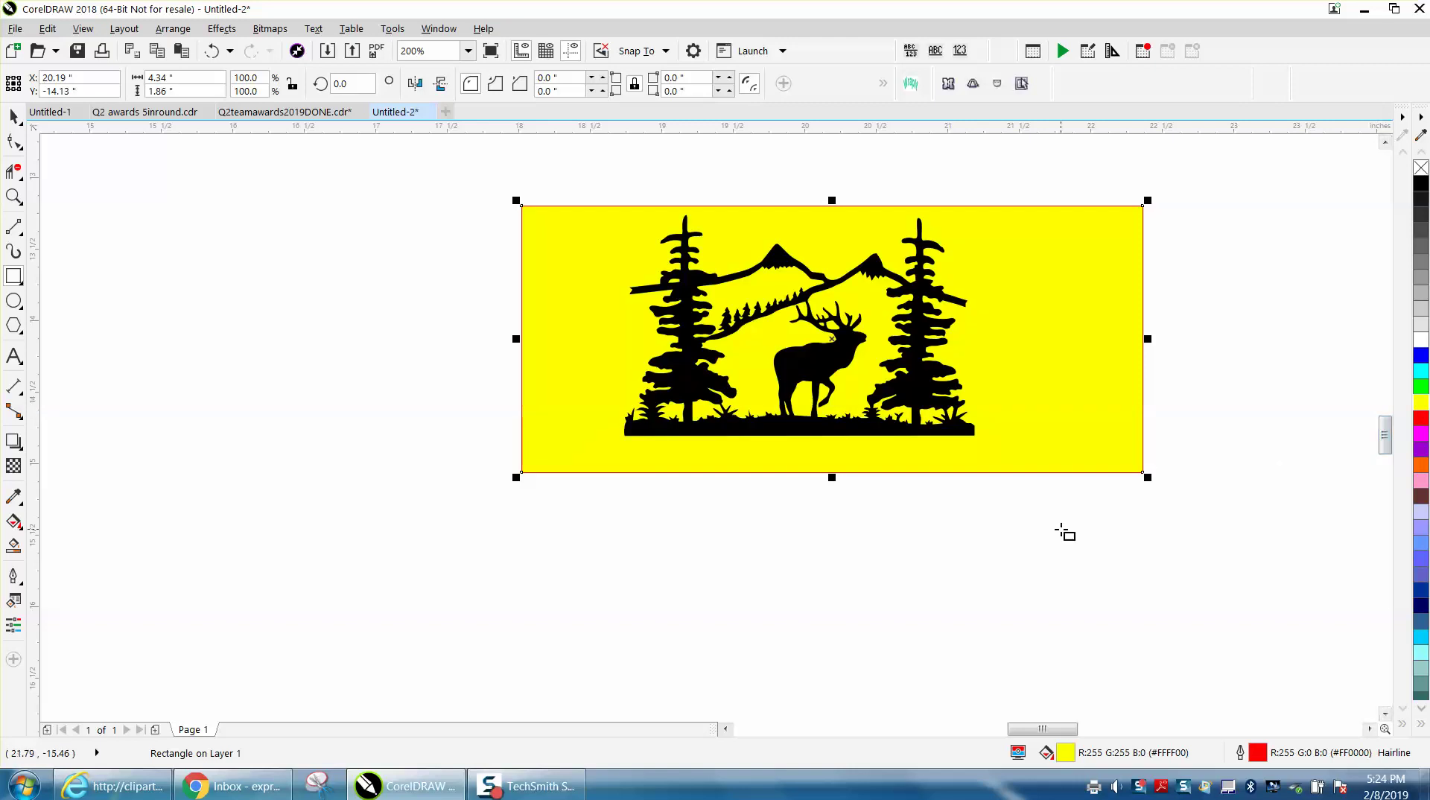